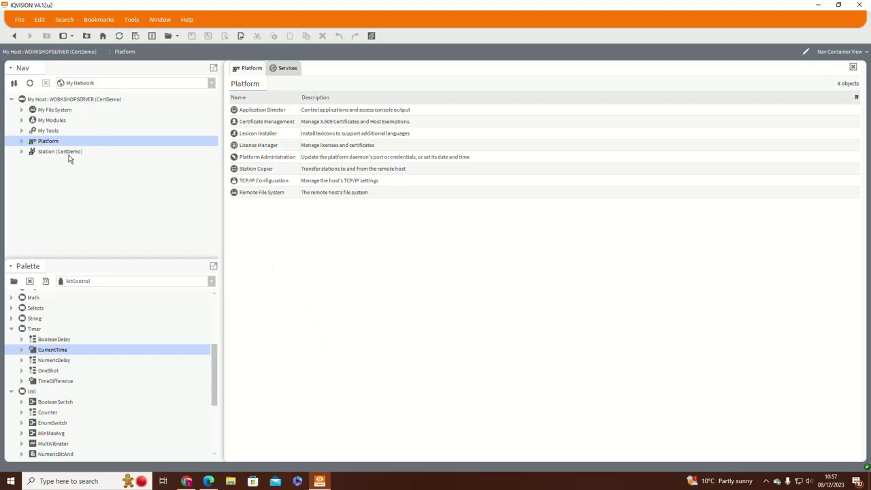
Step: Open the Px graphic under Config in the CertDemo station and toggle its web rendering
{"action": "left_click", "coordinate": [22, 152]}
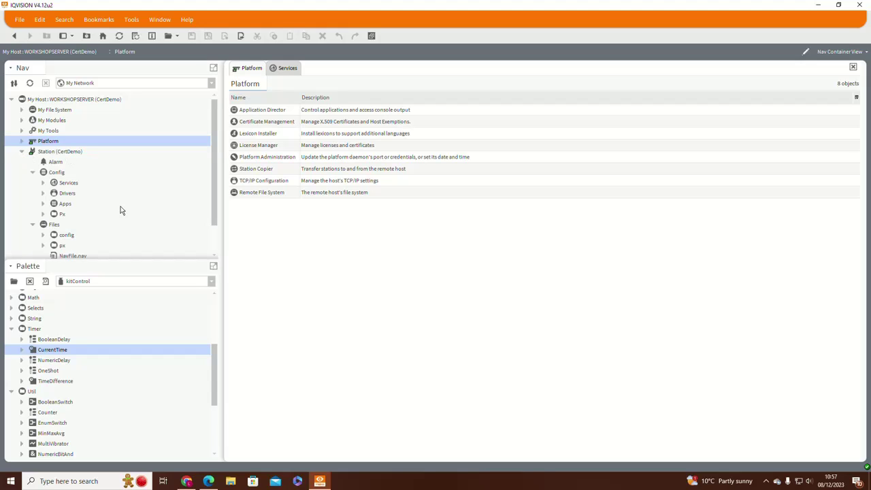
{"action": "scroll", "coordinate": [120, 210], "scroll_direction": "down", "scroll_amount": 1}
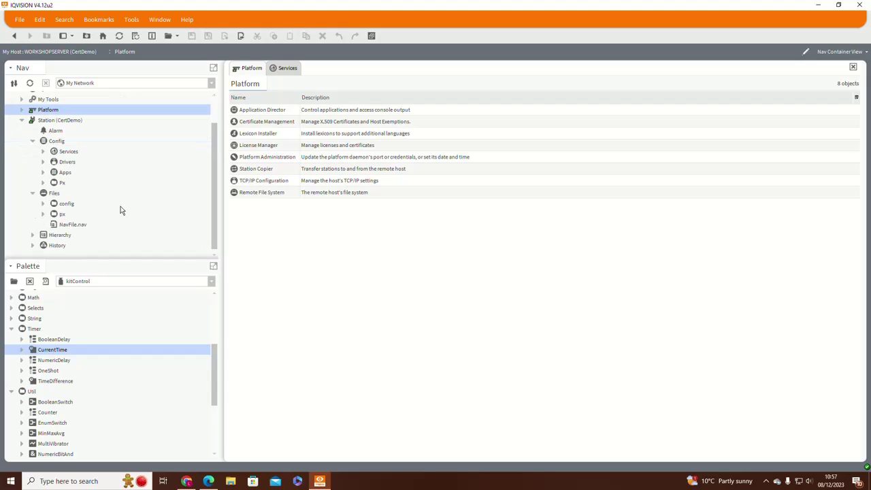
{"action": "double_click", "coordinate": [60, 183]}
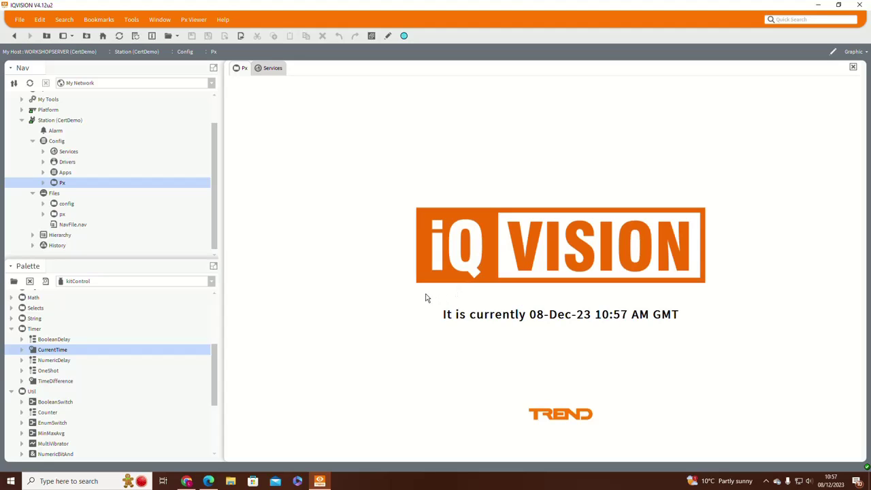
{"action": "left_click", "coordinate": [404, 35]}
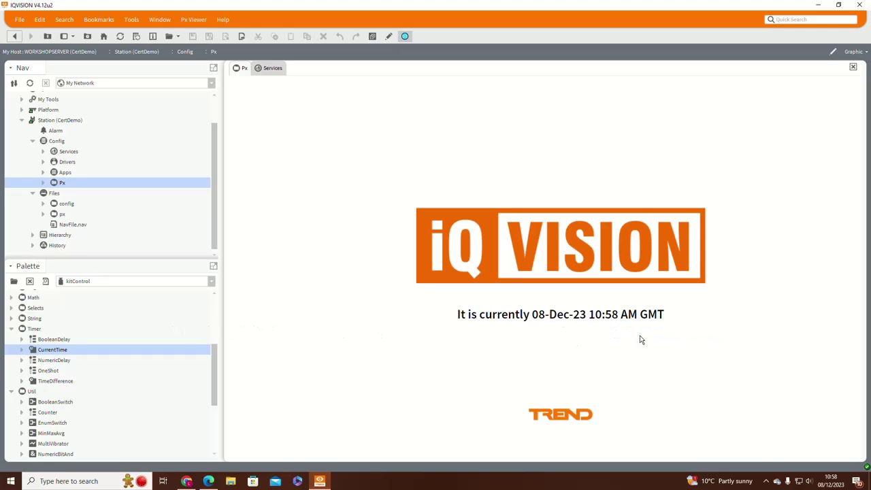
{"action": "mouse_move", "coordinate": [589, 325]}
{"action": "left_click", "coordinate": [187, 481]}
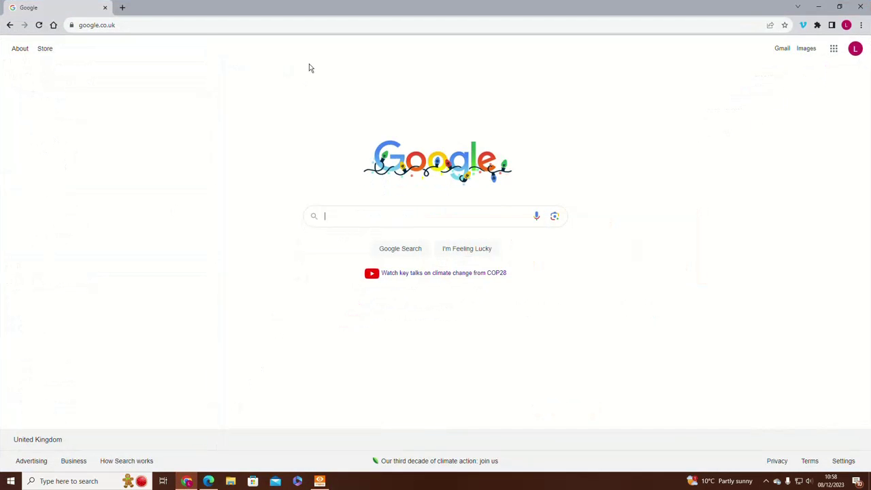
{"action": "left_click", "coordinate": [136, 24]}
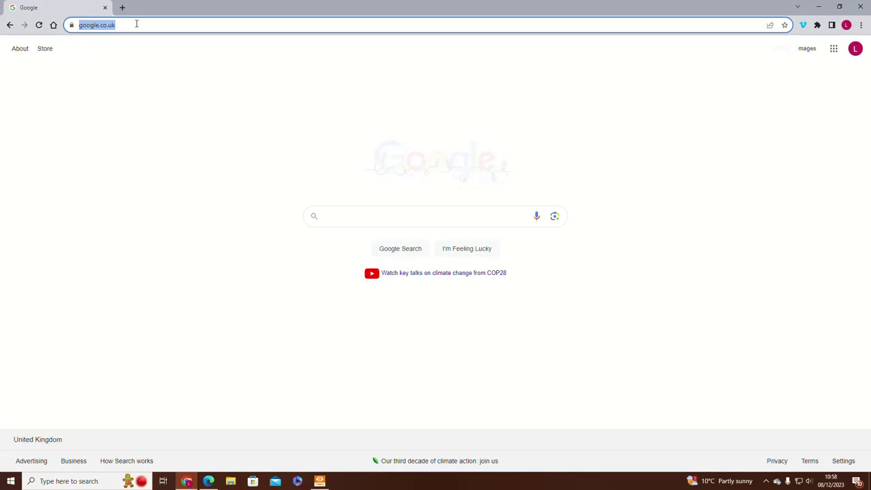
{"action": "type", "text": "https"}
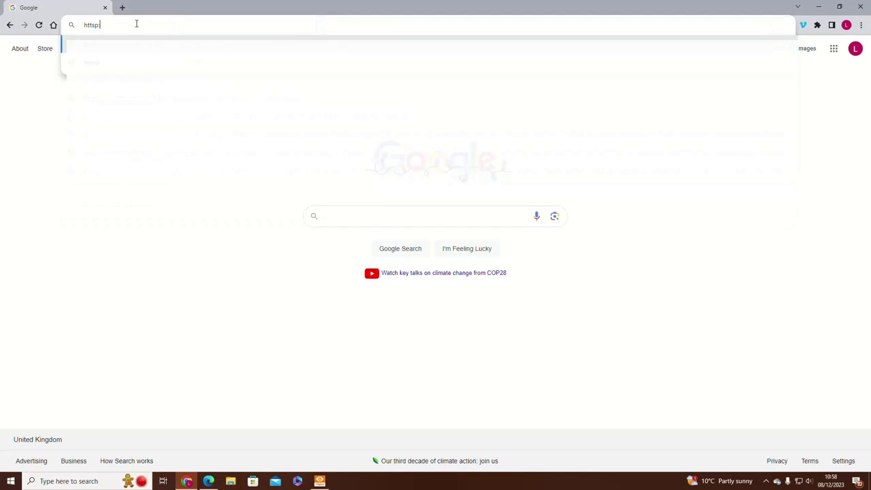
{"action": "type", "text": ":"}
{"action": "key", "text": "BackSpace"}
{"action": "key", "text": "BackSpace"}
{"action": "key", "text": "BackSpace"}
{"action": "type", "text": "s"}
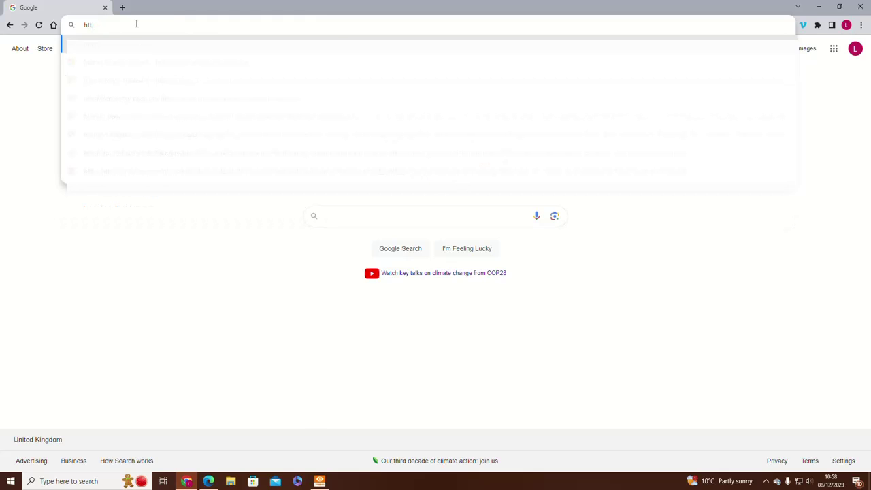
{"action": "type", "text": "ps://wor"}
{"action": "key", "text": "Return"}
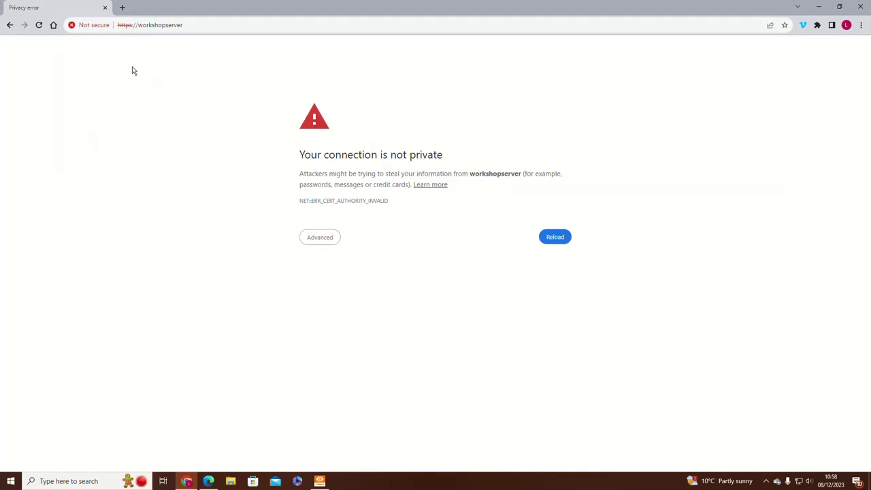
{"action": "left_click", "coordinate": [315, 238]}
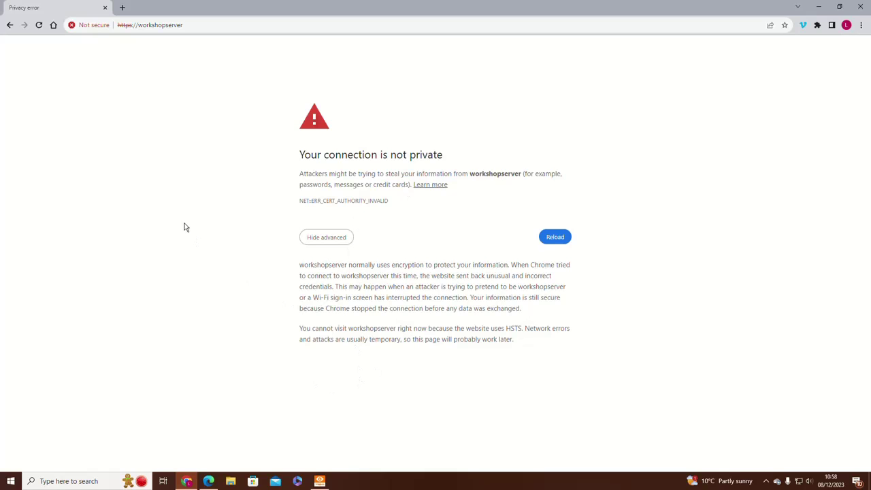
Step: Copy the workshopserver address from Chrome and load it in Microsoft Edge
{"action": "left_click", "coordinate": [147, 25]}
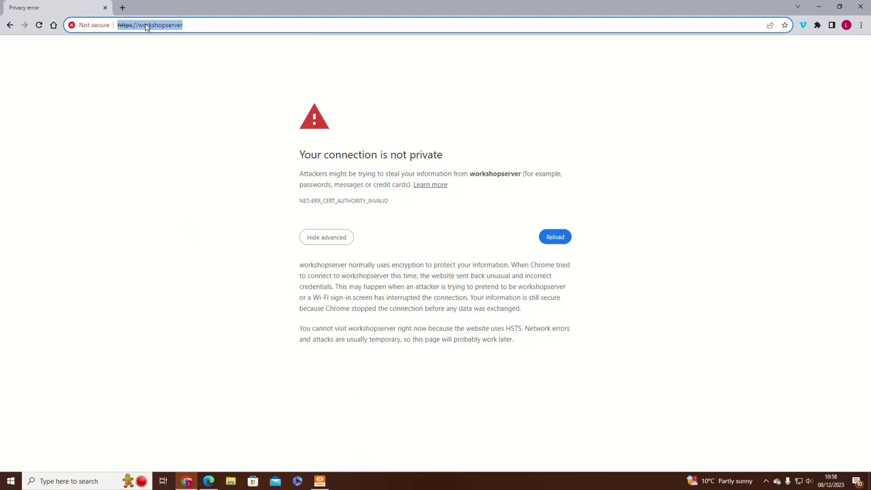
{"action": "right_click", "coordinate": [147, 26]}
{"action": "left_click", "coordinate": [167, 78]}
{"action": "left_click", "coordinate": [208, 482]}
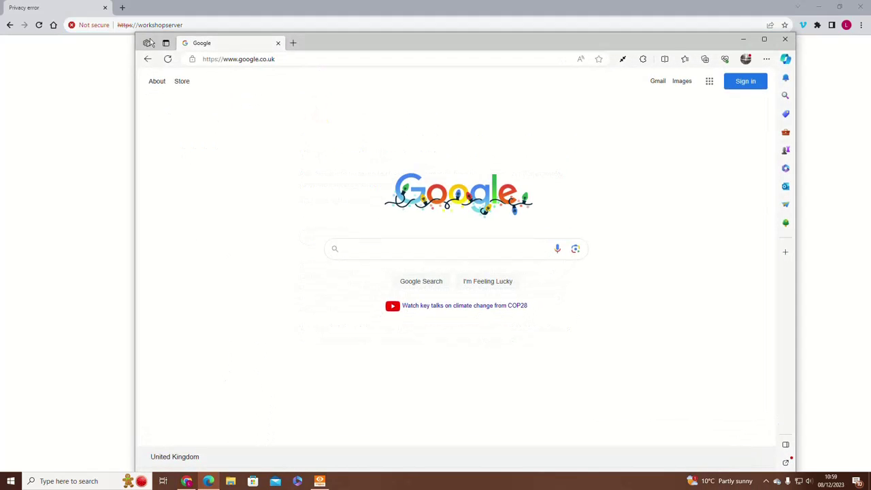
{"action": "left_click", "coordinate": [222, 59]}
{"action": "key", "text": "ctrl+v"}
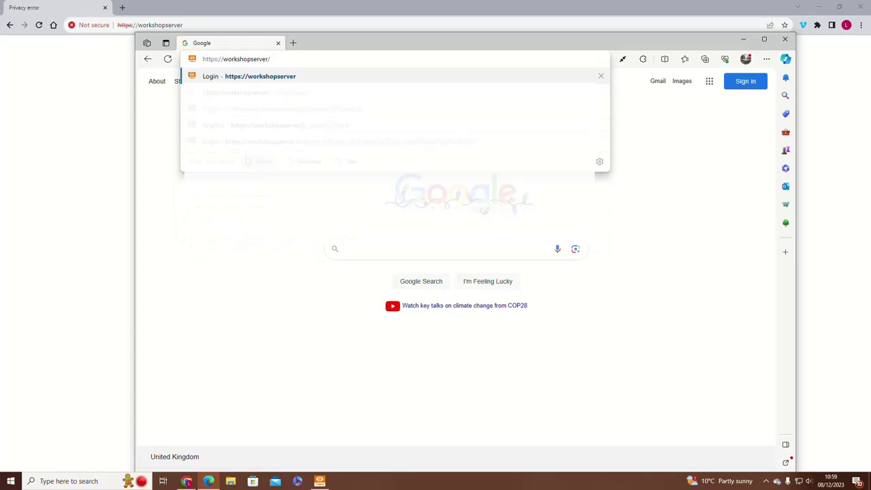
{"action": "key", "text": "Return"}
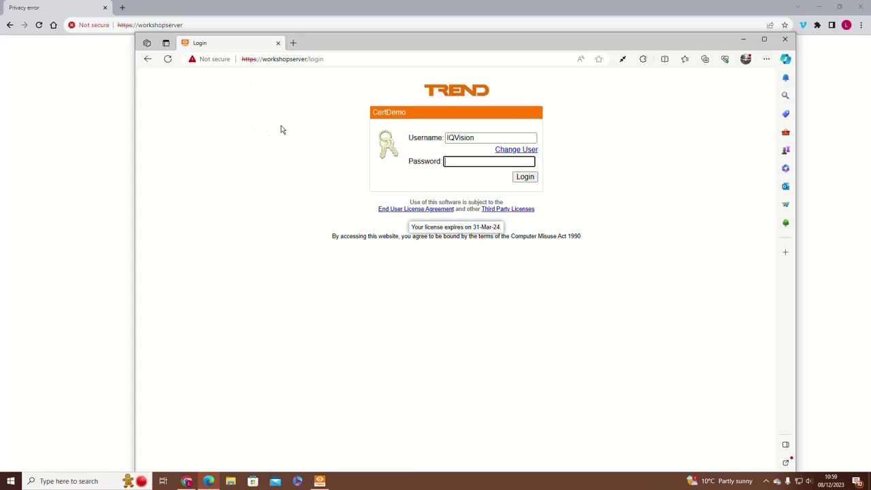
Step: Inspect Edge's connection security details for workshopserver, highlight the certificate validity statement, and minimize Edge
{"action": "left_click", "coordinate": [194, 60]}
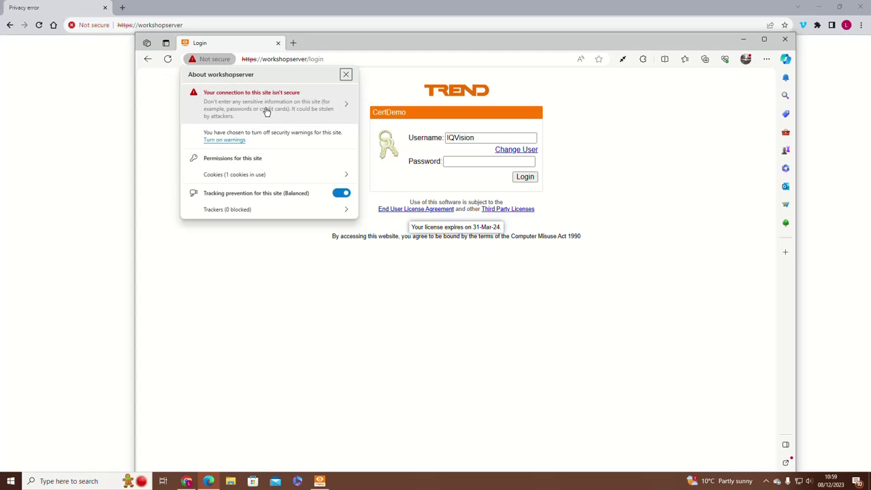
{"action": "left_click", "coordinate": [277, 112]}
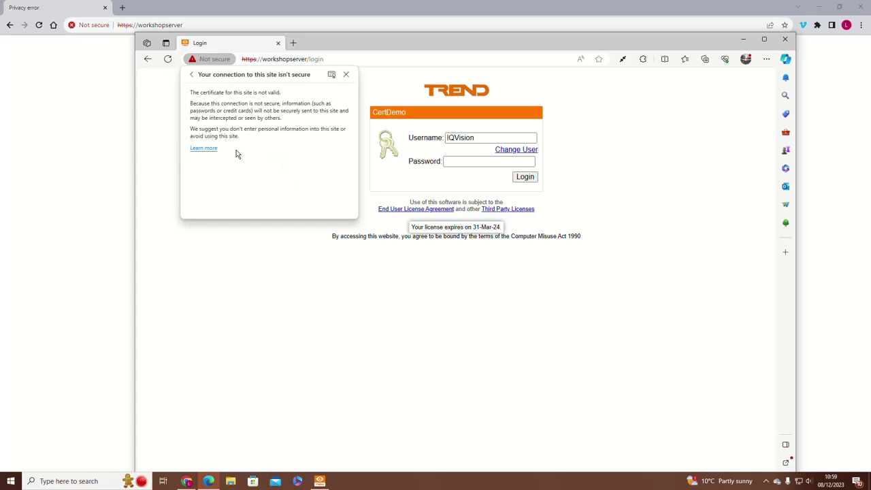
{"action": "left_click_drag", "start_coordinate": [188, 93], "coordinate": [285, 96]}
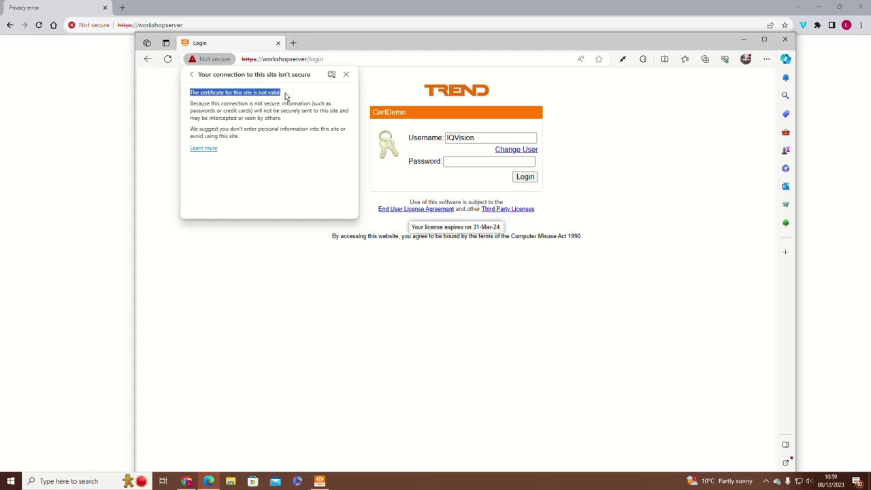
{"action": "left_click", "coordinate": [172, 106]}
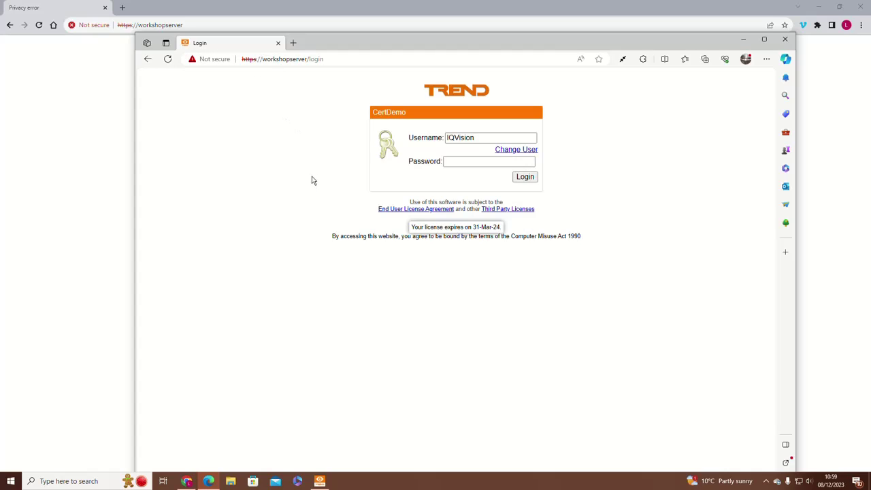
{"action": "left_click", "coordinate": [742, 38]}
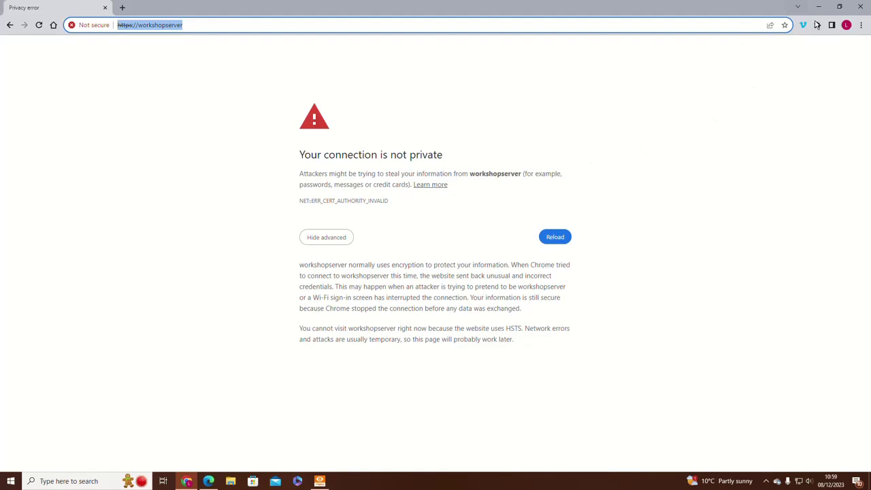
Step: Examine the general information and detailed fields of workshopserver's certificate in Chrome, and return to IQVISION
{"action": "left_click", "coordinate": [75, 28]}
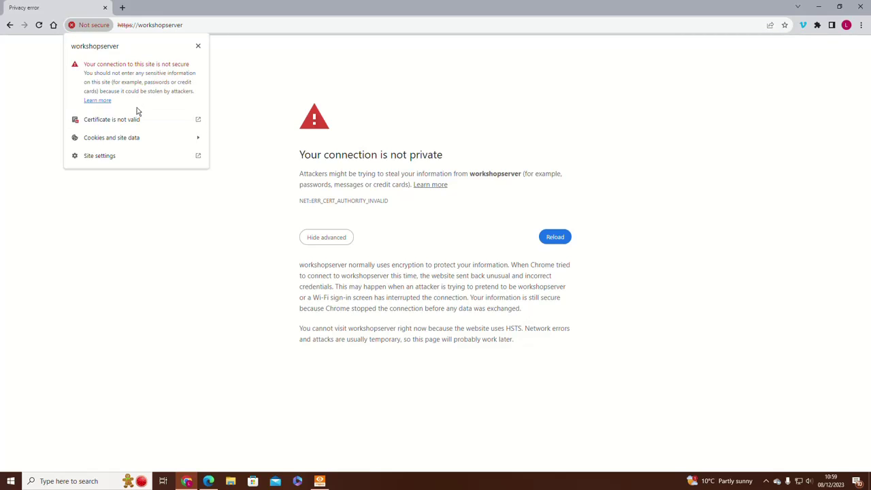
{"action": "left_click", "coordinate": [100, 119]}
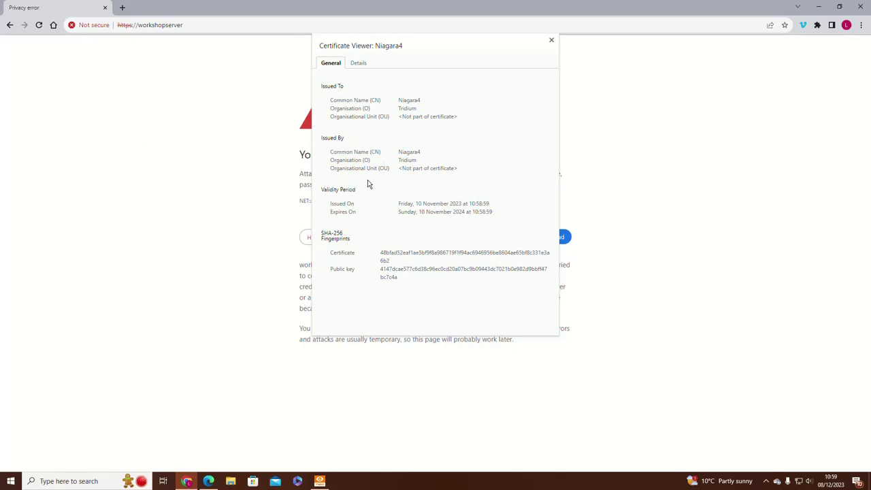
{"action": "left_click", "coordinate": [359, 63]}
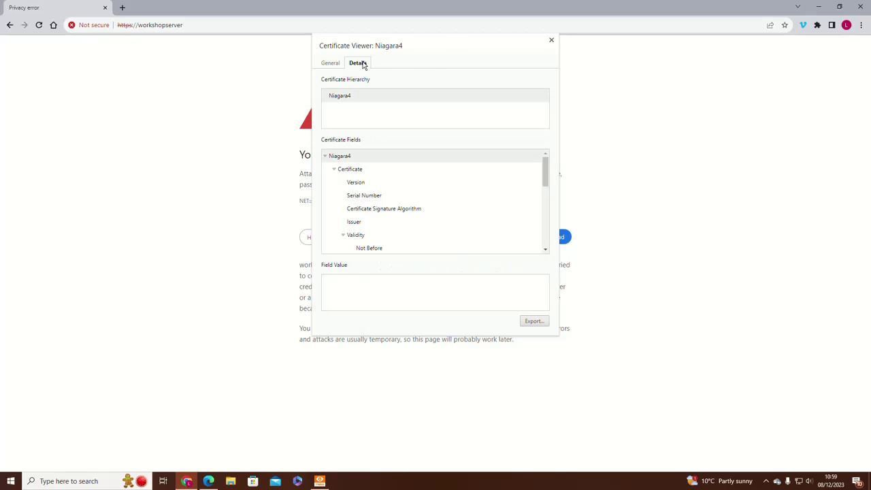
{"action": "left_click", "coordinate": [332, 63]}
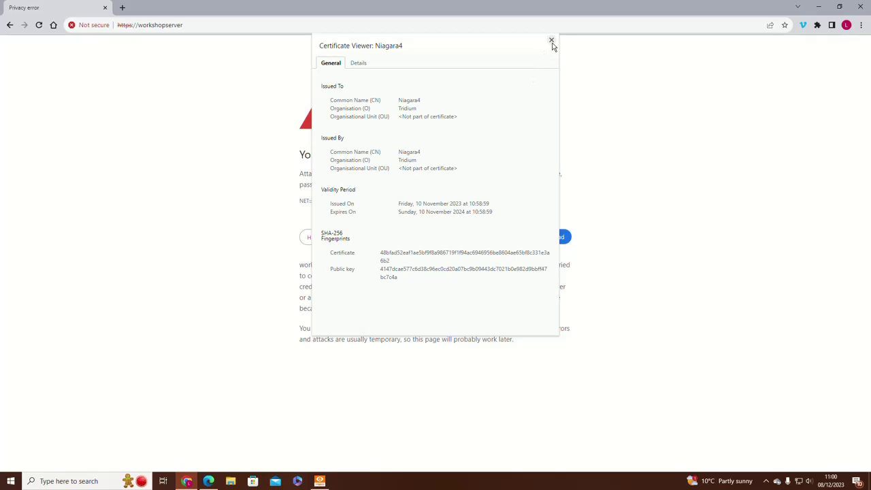
{"action": "left_click", "coordinate": [360, 64]}
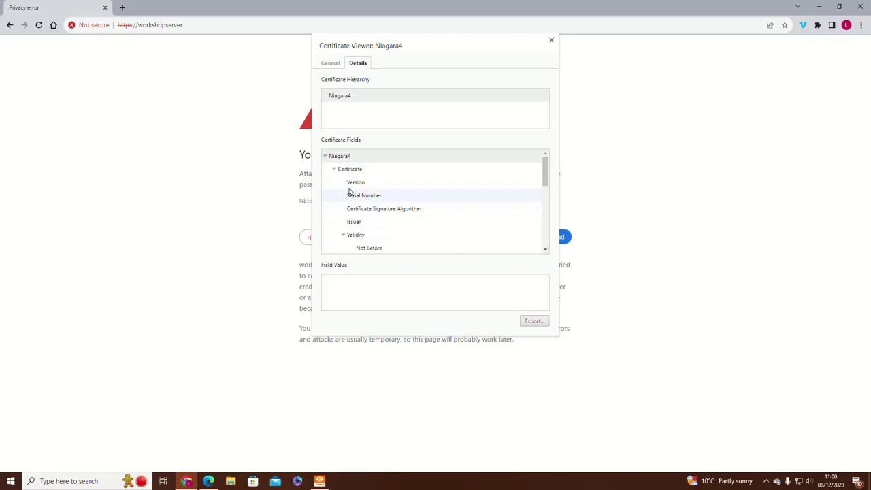
{"action": "scroll", "coordinate": [394, 218], "scroll_direction": "down", "scroll_amount": 2}
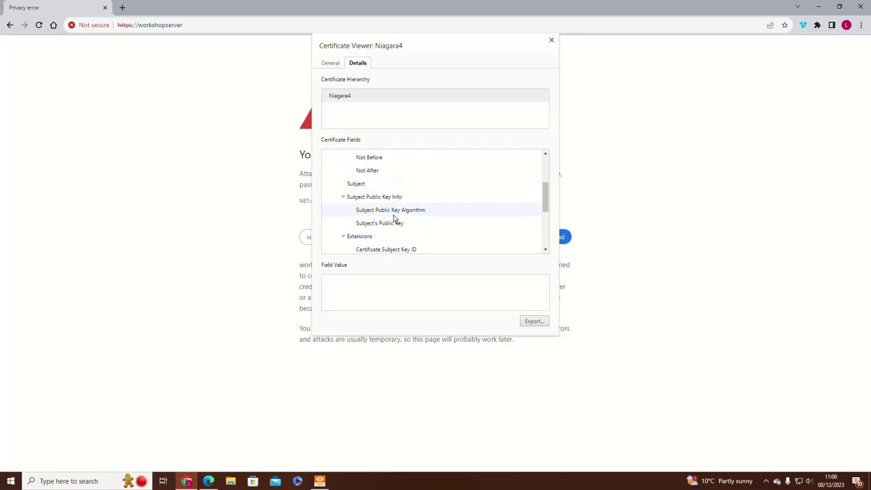
{"action": "scroll", "coordinate": [395, 219], "scroll_direction": "down", "scroll_amount": 3}
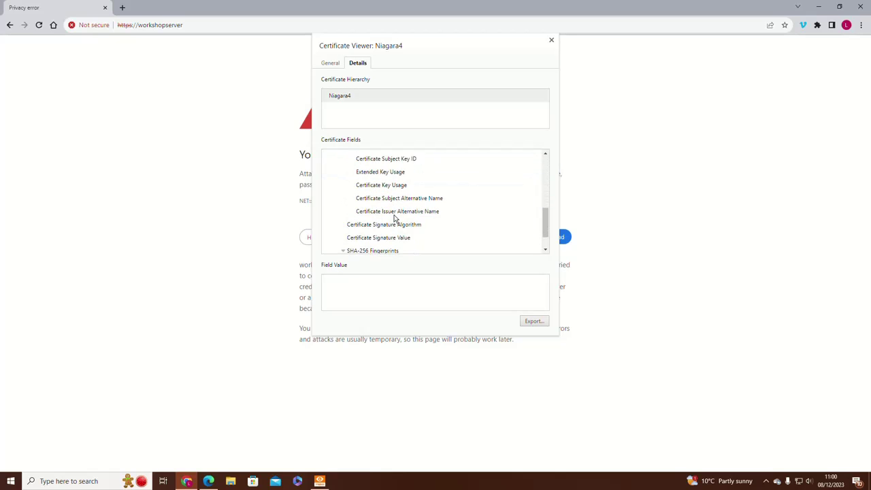
{"action": "left_click", "coordinate": [551, 40]}
{"action": "left_click", "coordinate": [820, 7]}
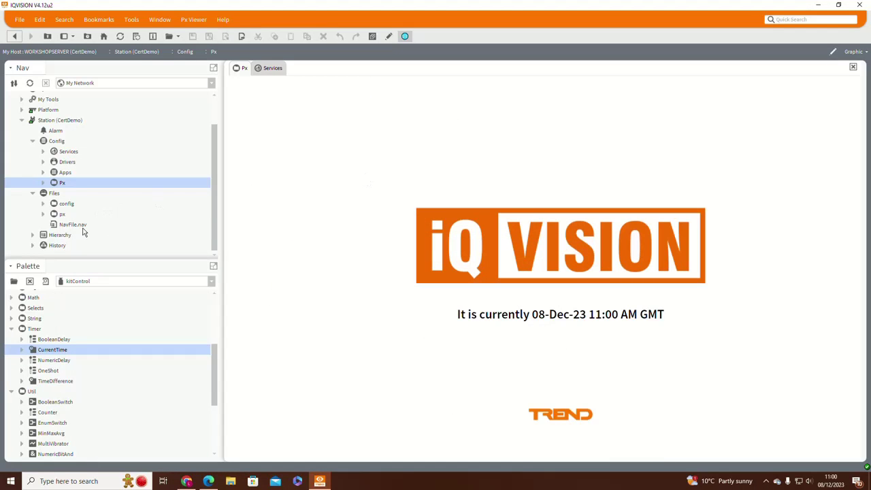
Step: Stop the CertDemo station from the platform's Application Director, signing in with the remembered credentials
{"action": "left_click", "coordinate": [21, 110]}
{"action": "double_click", "coordinate": [71, 120]}
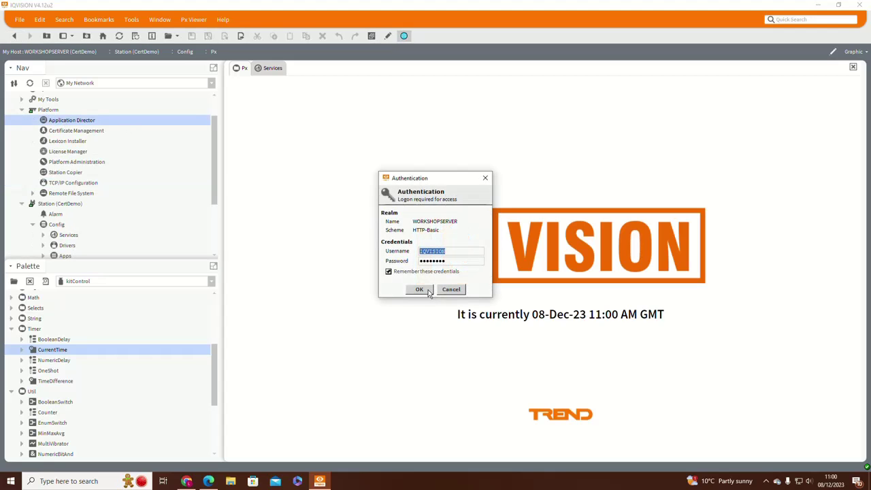
{"action": "left_click", "coordinate": [427, 290]}
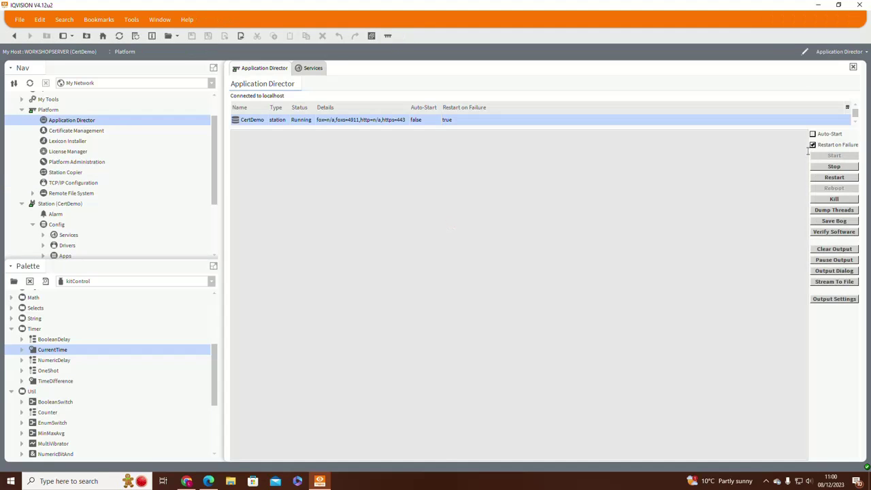
{"action": "left_click", "coordinate": [834, 167]}
{"action": "left_click", "coordinate": [424, 250]}
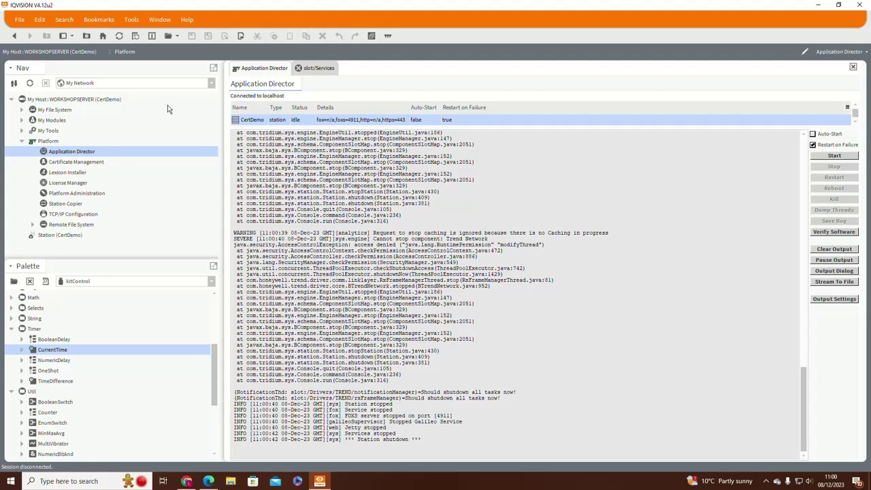
{"action": "left_click", "coordinate": [131, 19]}
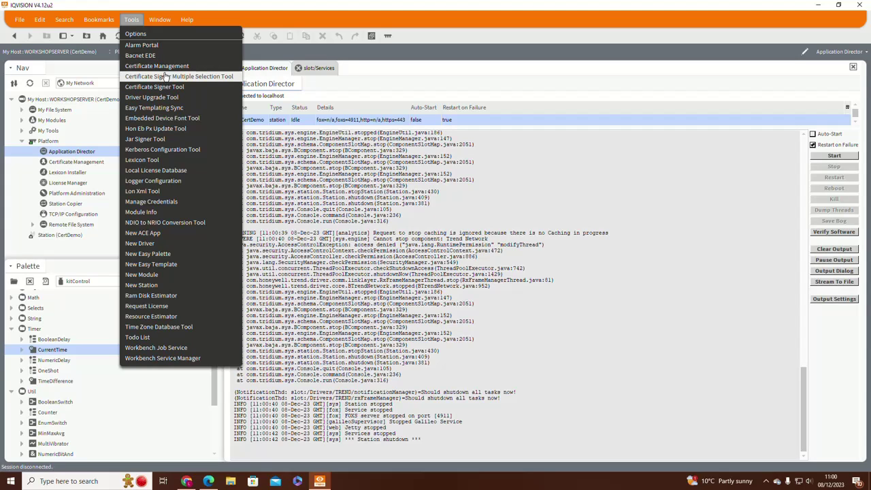
{"action": "left_click", "coordinate": [359, 87]}
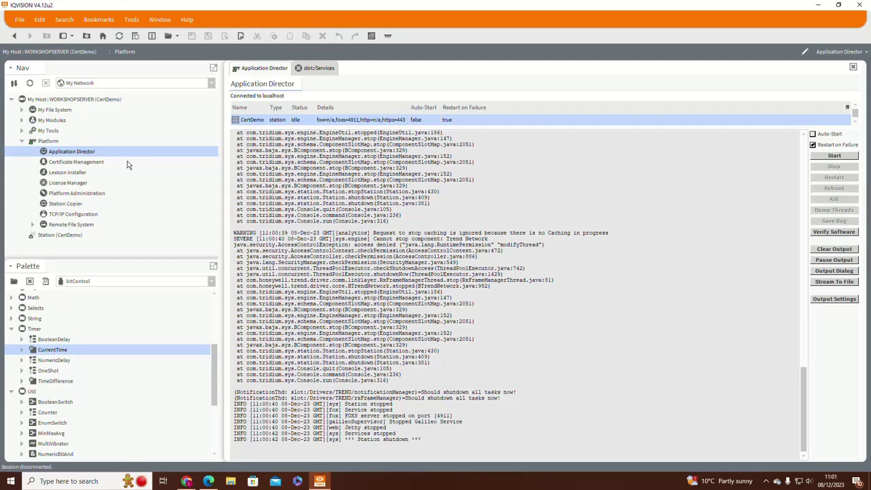
Step: Run the platform's Certificate Wizard with a newly generated local CA, enabling CA export, certificate alias setting and minimum TLS level TLSv1.3
{"action": "right_click", "coordinate": [55, 143]}
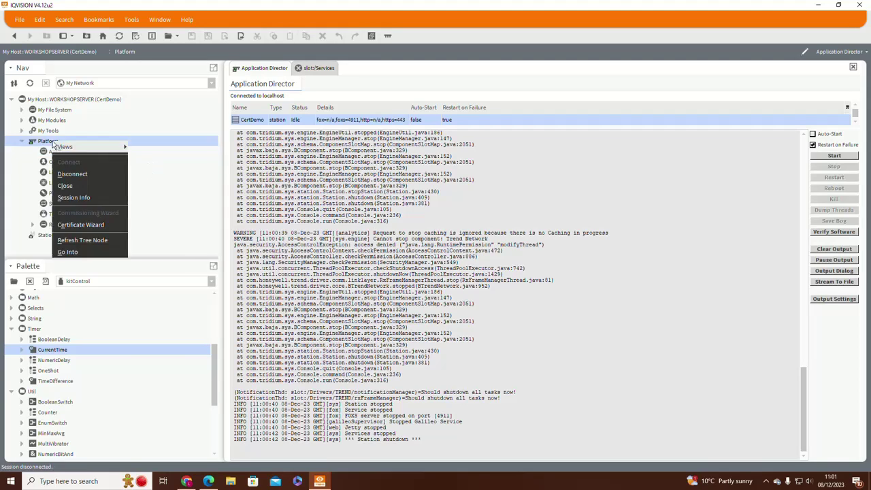
{"action": "left_click", "coordinate": [80, 227]}
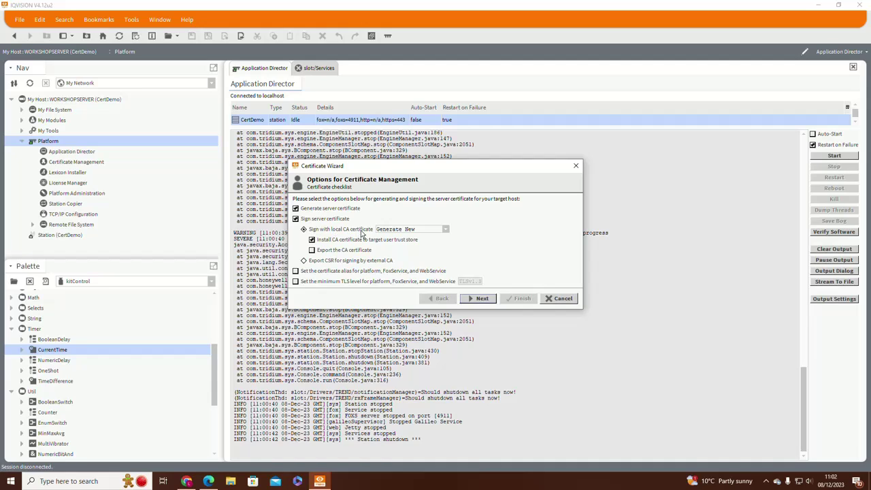
{"action": "left_click", "coordinate": [444, 232]}
{"action": "left_click", "coordinate": [444, 233]}
{"action": "left_click", "coordinate": [313, 250]}
{"action": "left_click", "coordinate": [297, 272]}
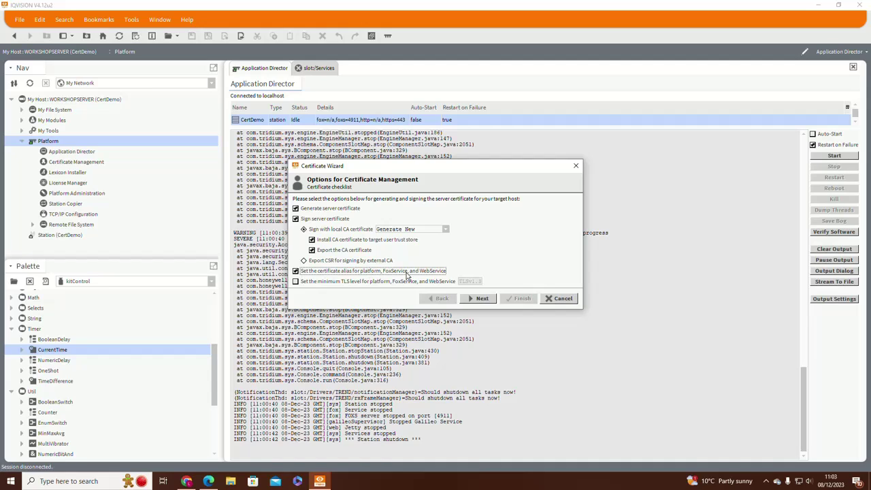
{"action": "left_click", "coordinate": [298, 282]}
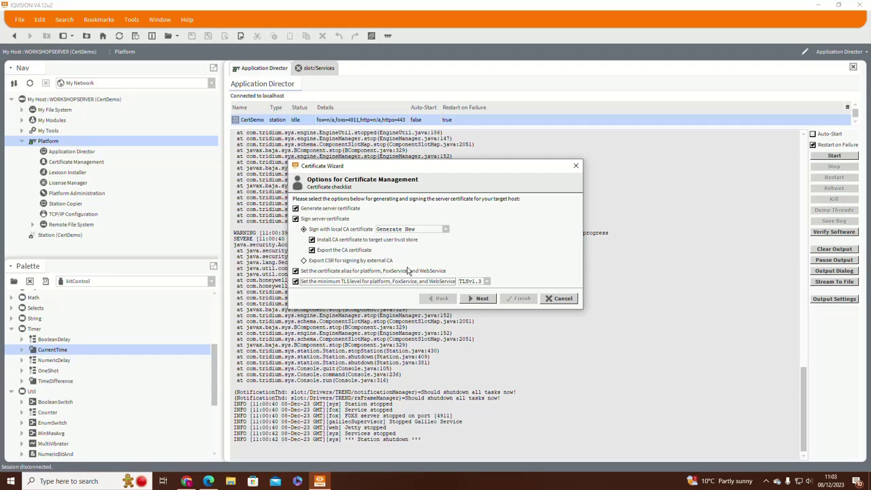
{"action": "left_click", "coordinate": [479, 299]}
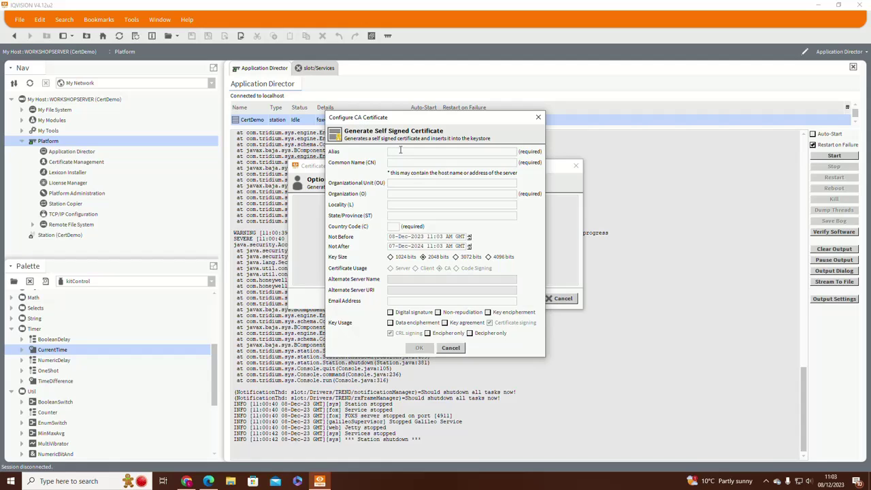
Step: Enter IQV_Root_CA as the CA certificate's alias and common name, with Trend as its organization
{"action": "type", "text": "IQ_B"}
{"action": "type", "text": "oot"}
{"action": "type", "text": "_CA"}
{"action": "left_click_drag", "start_coordinate": [423, 151], "coordinate": [347, 158]}
{"action": "key", "text": "ctrl+c"}
{"action": "left_click", "coordinate": [398, 163]}
{"action": "key", "text": "ctrl+v"}
{"action": "left_click", "coordinate": [398, 194]}
{"action": "type", "text": "Trend"}
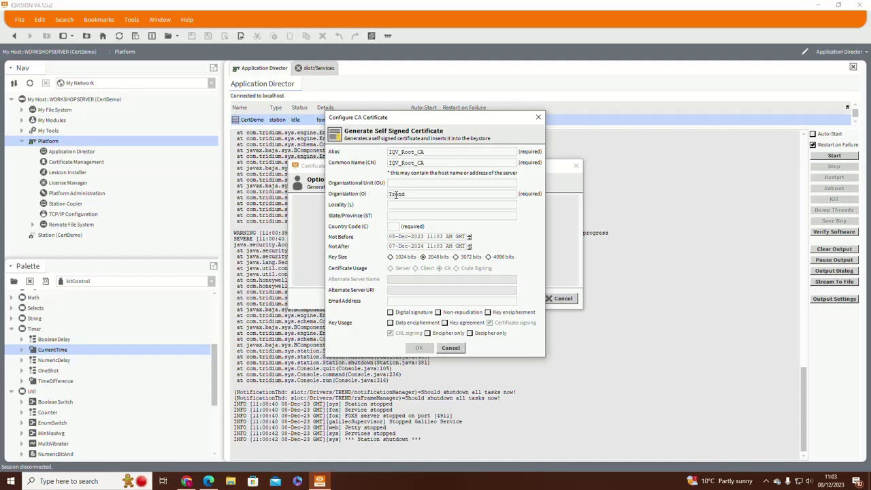
Step: Set the CA certificate's country code to GB and its Not After year to 2033, and submit the form
{"action": "left_click", "coordinate": [392, 227]}
{"action": "type", "text": "GB"}
{"action": "left_click", "coordinate": [420, 247]}
{"action": "type", "text": "2033"}
{"action": "left_click", "coordinate": [418, 349]}
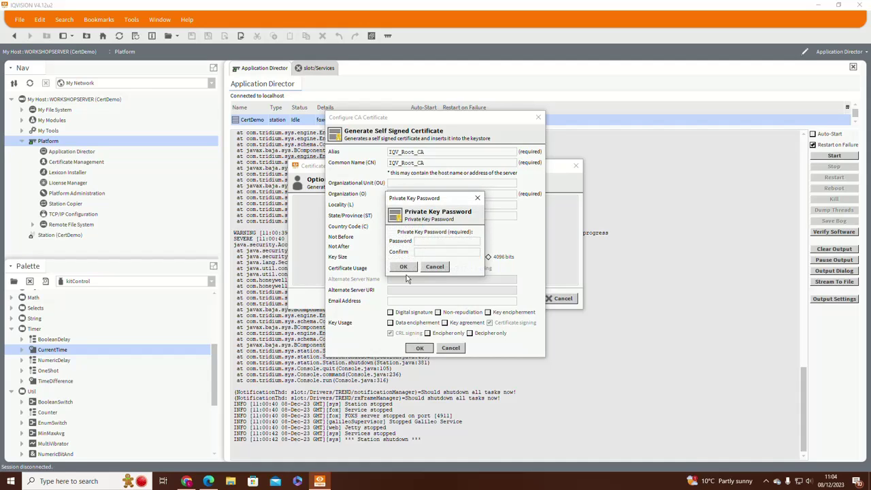
Step: Enter and confirm the CA certificate's private key password
{"action": "type", "text": "aaaaaaaaaaaa"}
{"action": "left_click", "coordinate": [436, 251]}
{"action": "type", "text": "aaaa"}
{"action": "key", "text": "BackSpace"}
{"action": "key", "text": "BackSpace"}
{"action": "key", "text": "BackSpace"}
{"action": "key", "text": "BackSpace"}
{"action": "type", "text": "aaaaaaaaaaa"}
{"action": "left_click", "coordinate": [407, 269]}
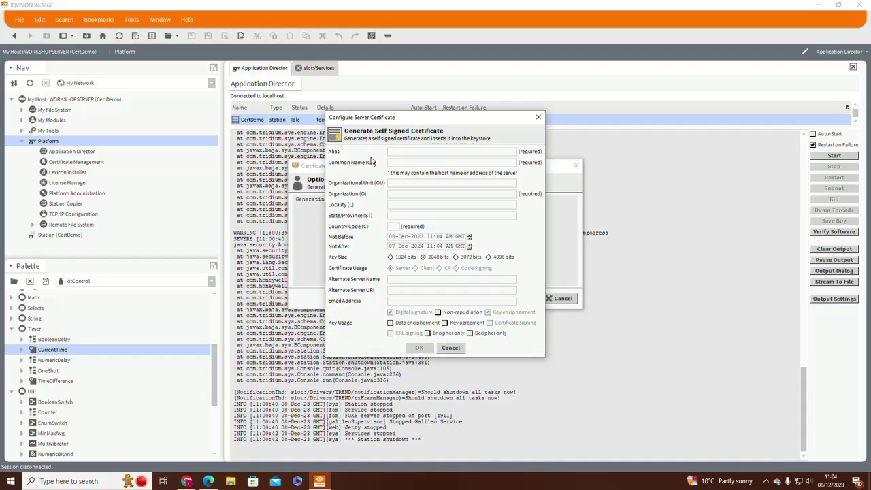
Step: Enter IQVISION as the server certificate's alias and common name, organization Trend and country code GB
{"action": "left_click", "coordinate": [397, 153]}
{"action": "type", "text": "IQVISION"}
{"action": "double_click", "coordinate": [393, 151]}
{"action": "key", "text": "ctrl+c"}
{"action": "left_click", "coordinate": [411, 162]}
{"action": "key", "text": "ctrl+v"}
{"action": "left_click", "coordinate": [419, 195]}
{"action": "type", "text": "Trend"}
{"action": "left_click", "coordinate": [397, 226]}
{"action": "type", "text": "GB"}
Step: Set the server certificate's Not After year to 2025, alternate server name workshopserver and alternate URI 127.0.0.1, and submit it
{"action": "left_click", "coordinate": [417, 247]}
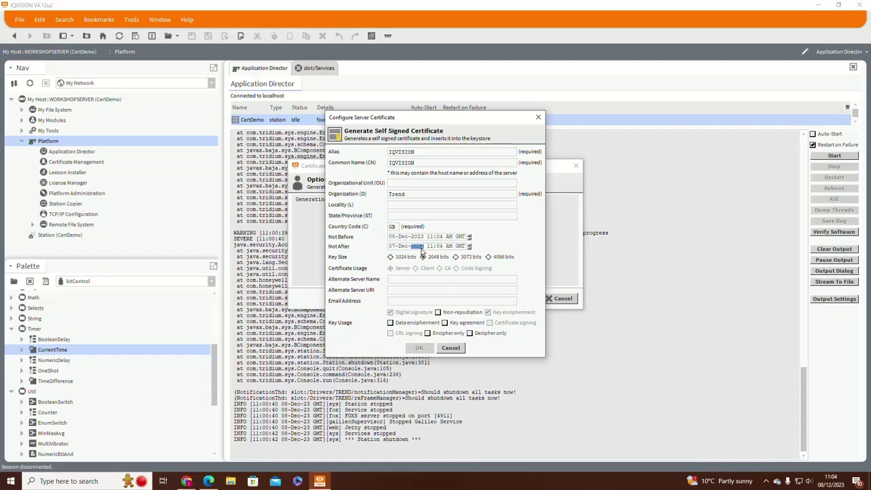
{"action": "type", "text": "2025"}
{"action": "left_click", "coordinate": [418, 279]}
{"action": "type", "text": "workshopserver"}
{"action": "type", "text": "s"}
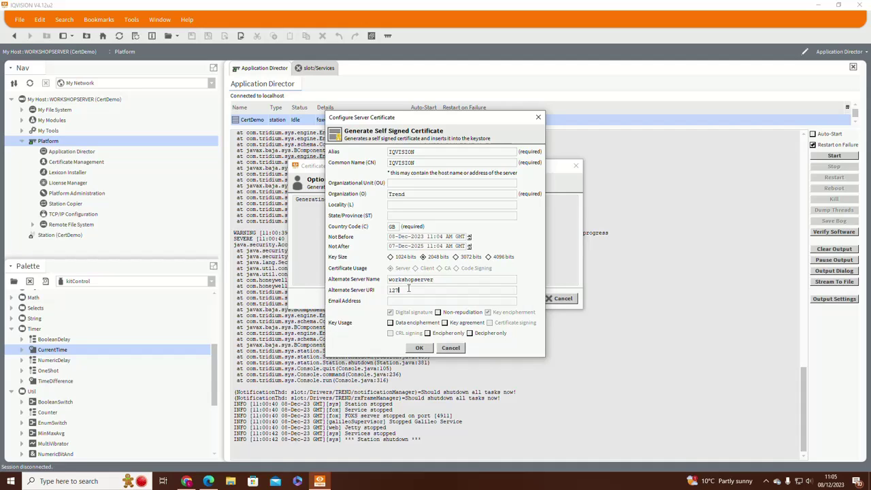
{"action": "left_click", "coordinate": [409, 290]}
{"action": "type", "text": "127.0.0.1"}
{"action": "left_click", "coordinate": [420, 348]}
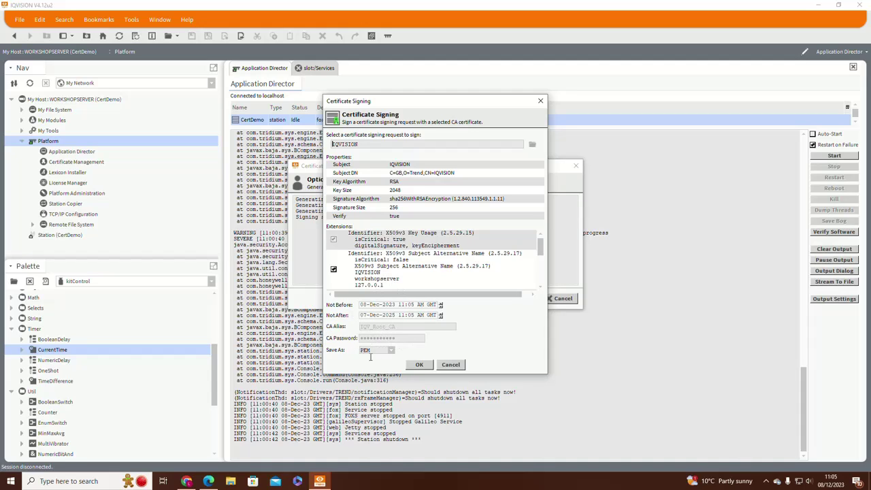
Step: Sign the IQVISION server certificate and export the public CA certificate in PEM format, overwriting workshop.pem
{"action": "left_click", "coordinate": [419, 365]}
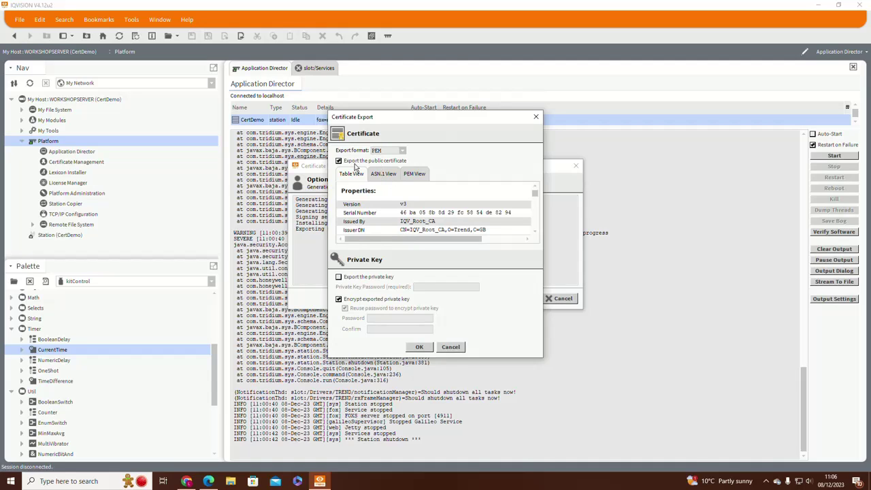
{"action": "left_click", "coordinate": [419, 348]}
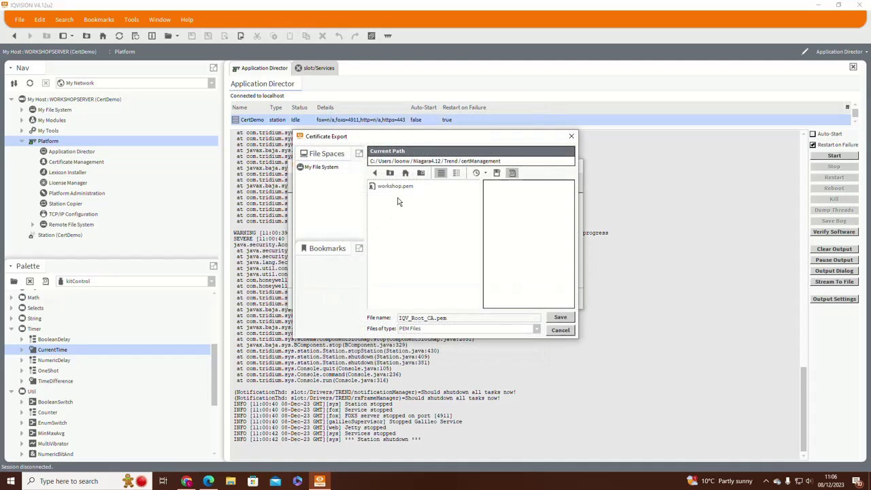
{"action": "left_click", "coordinate": [399, 188]}
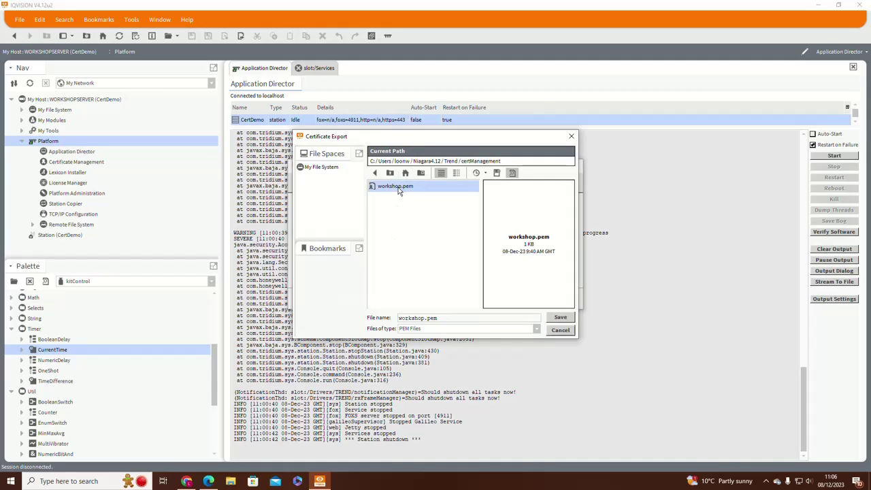
{"action": "left_click", "coordinate": [559, 318]}
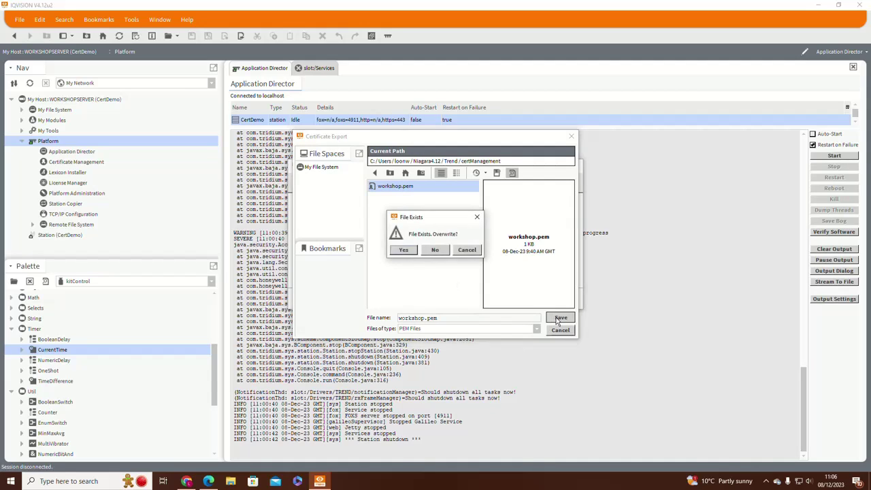
{"action": "left_click", "coordinate": [403, 251]}
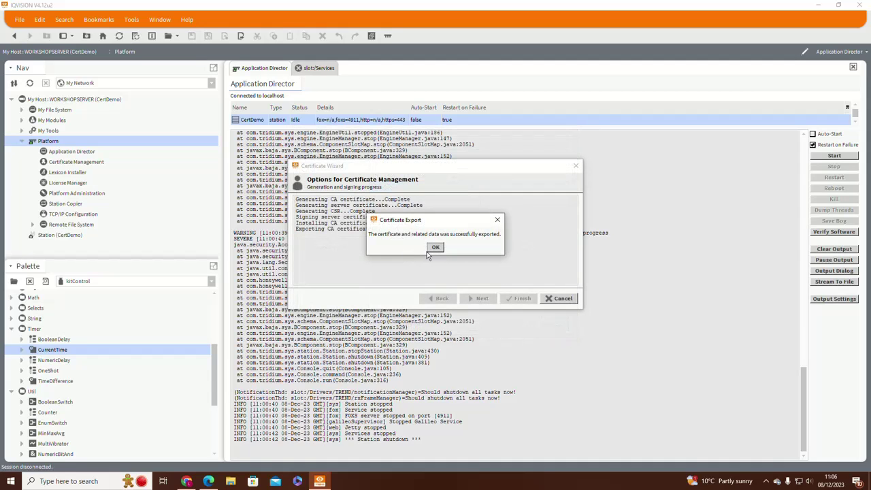
{"action": "left_click", "coordinate": [436, 248]}
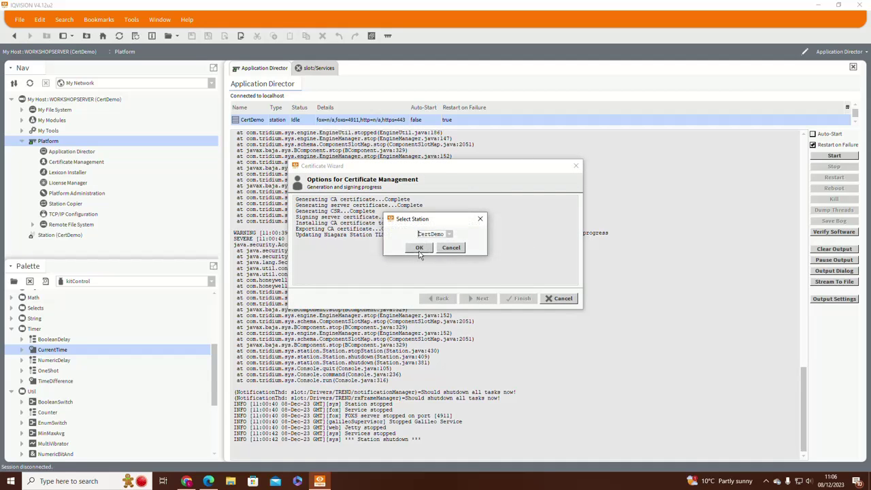
Step: Choose the CertDemo station for the TLS settings update and finish the Certificate Wizard
{"action": "left_click", "coordinate": [449, 234]}
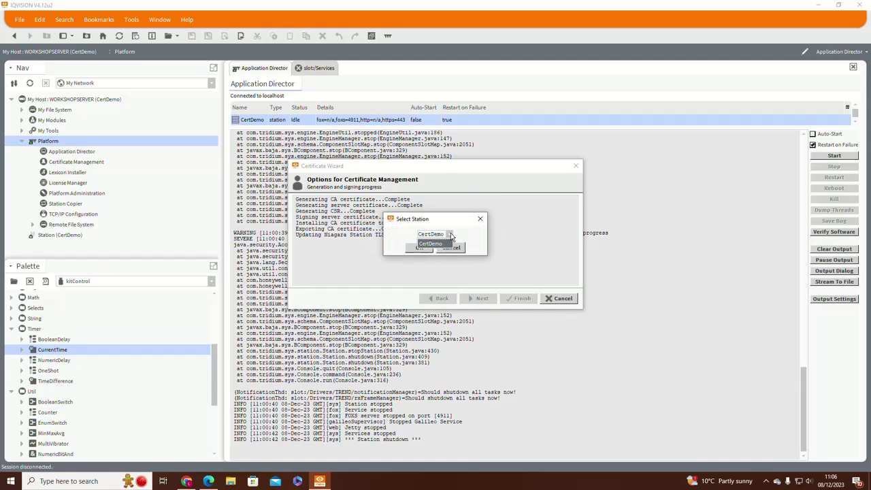
{"action": "left_click", "coordinate": [450, 235]}
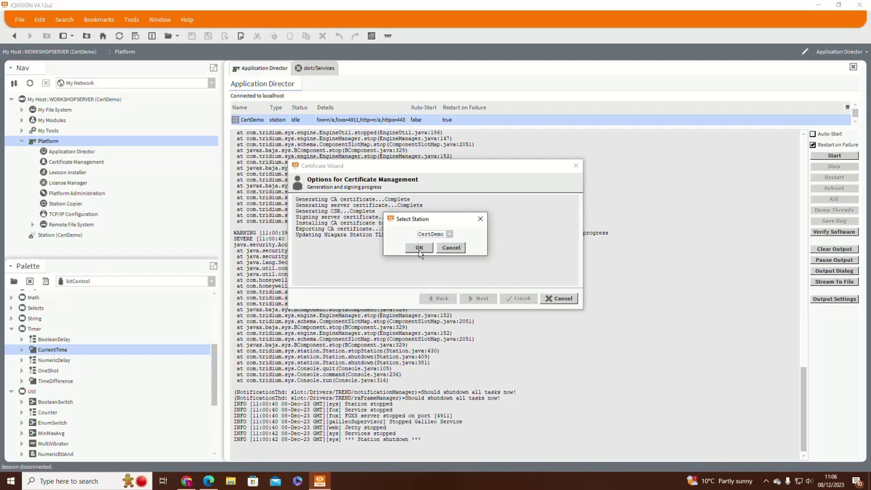
{"action": "left_click", "coordinate": [419, 249]}
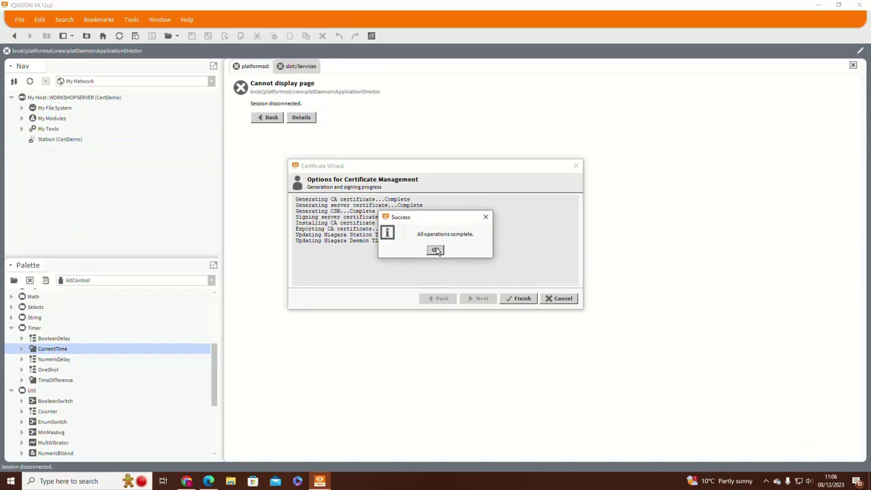
{"action": "left_click", "coordinate": [437, 248]}
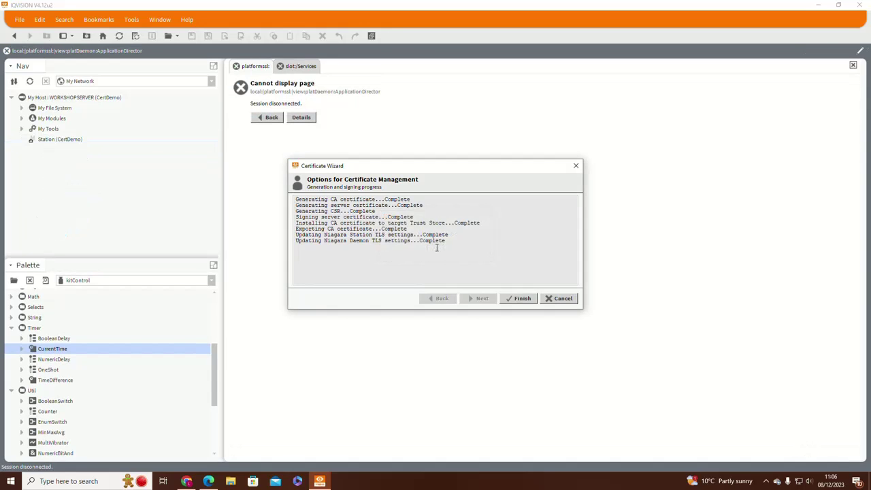
{"action": "left_click", "coordinate": [522, 298]}
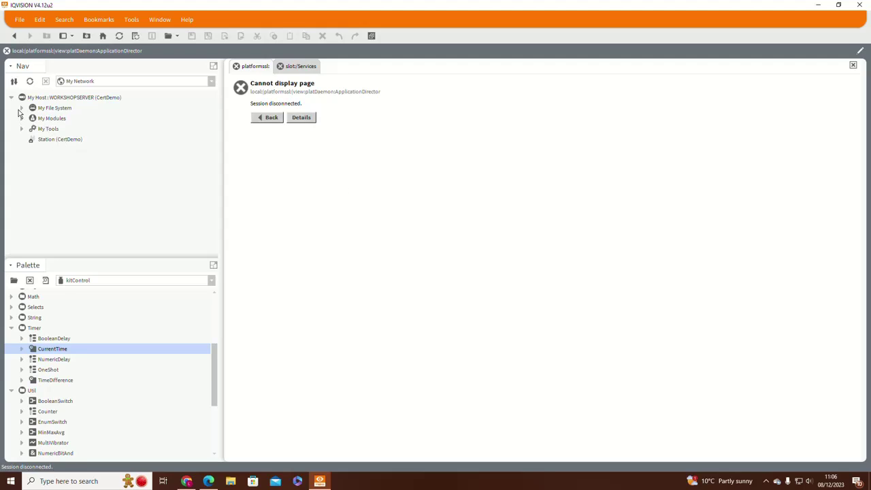
Step: Reopen the WORKSHOPSERVER platform over TLS on port 5011, accepting the changed public key and signing in with the remembered credentials
{"action": "right_click", "coordinate": [50, 99]}
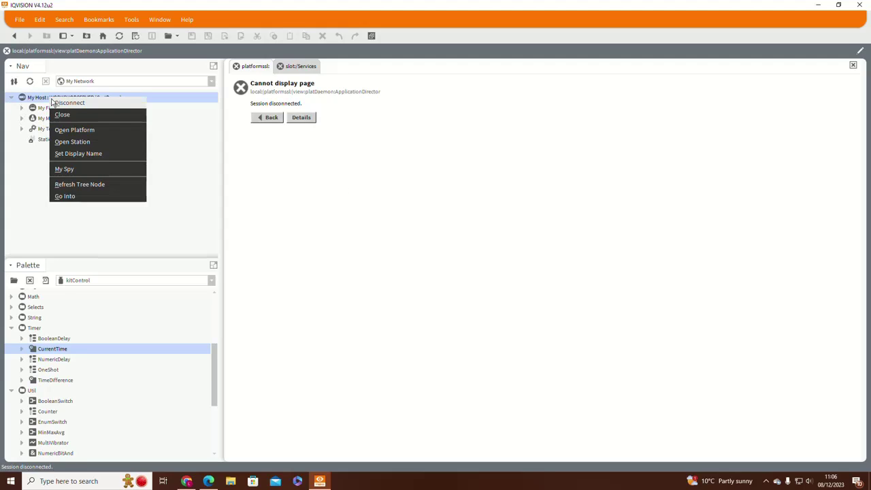
{"action": "left_click", "coordinate": [78, 130]}
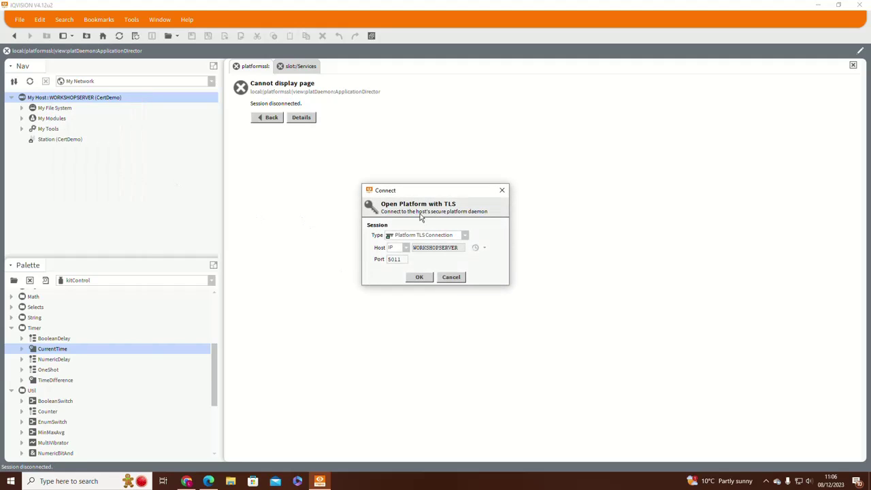
{"action": "left_click", "coordinate": [422, 277]}
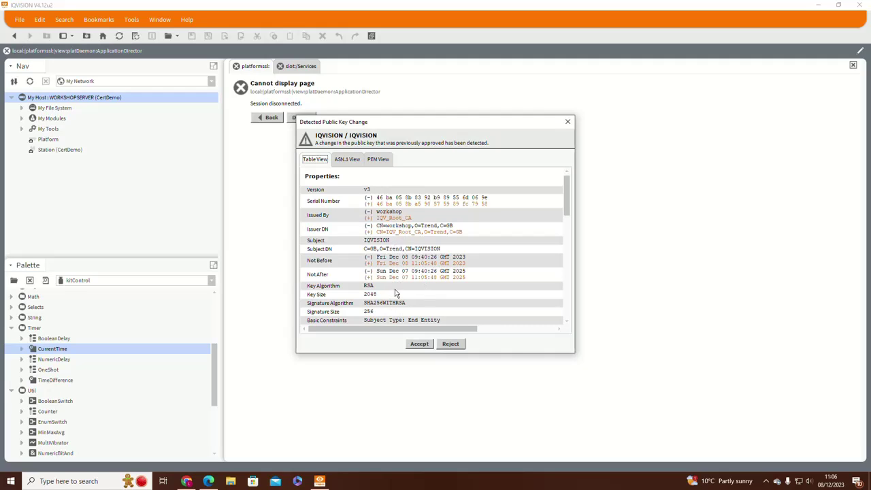
{"action": "left_click", "coordinate": [420, 345]}
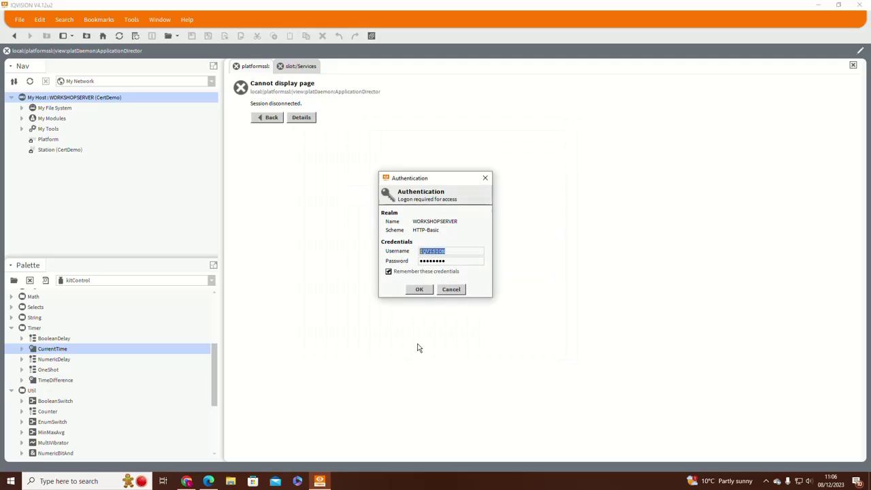
{"action": "left_click", "coordinate": [419, 289]}
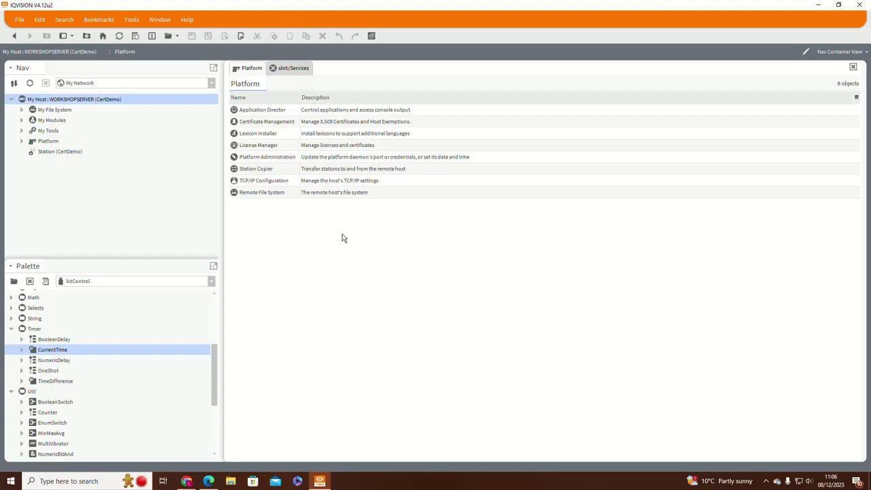
Step: Start the CertDemo station in Application Director and connect to it with the remembered credentials
{"action": "double_click", "coordinate": [279, 113]}
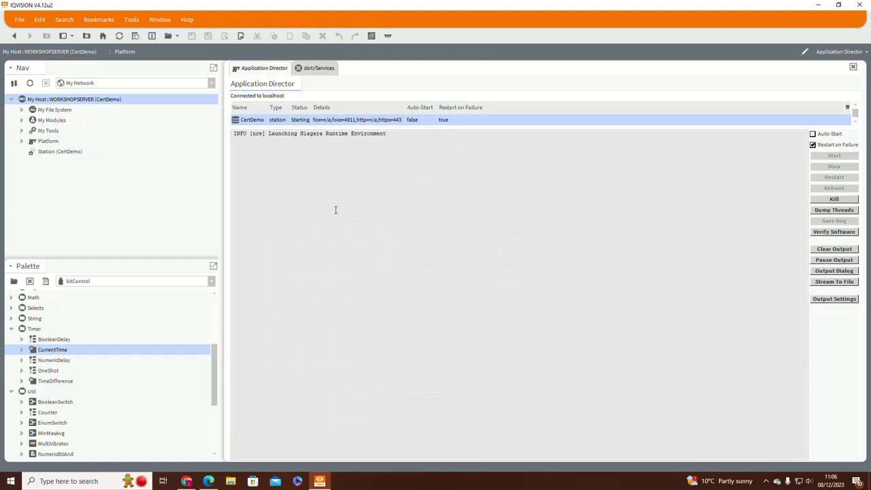
{"action": "double_click", "coordinate": [63, 152]}
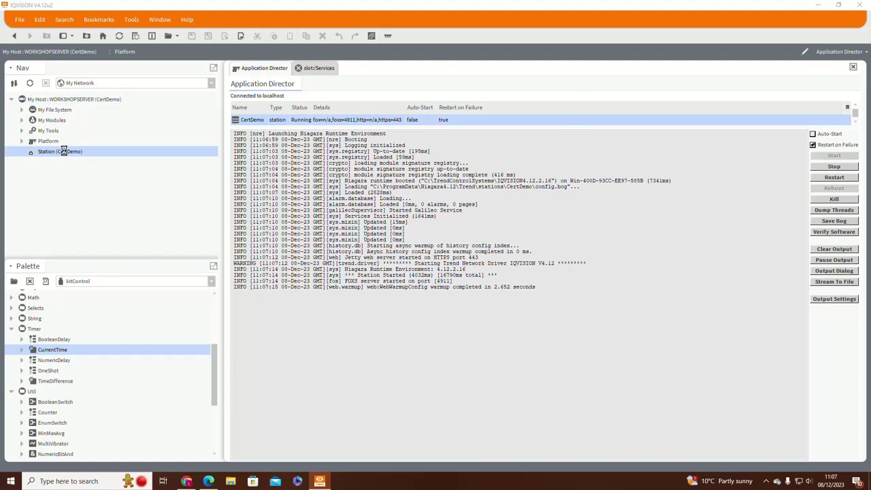
{"action": "left_click", "coordinate": [420, 362]}
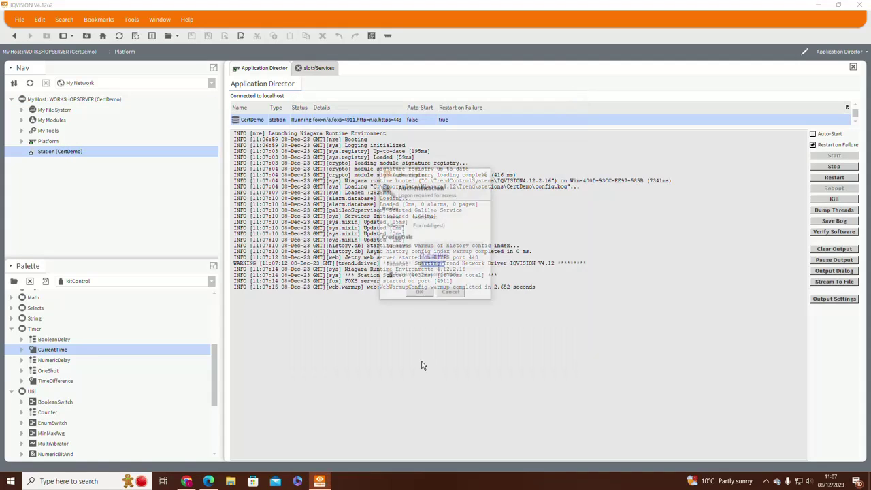
{"action": "left_click", "coordinate": [419, 294]}
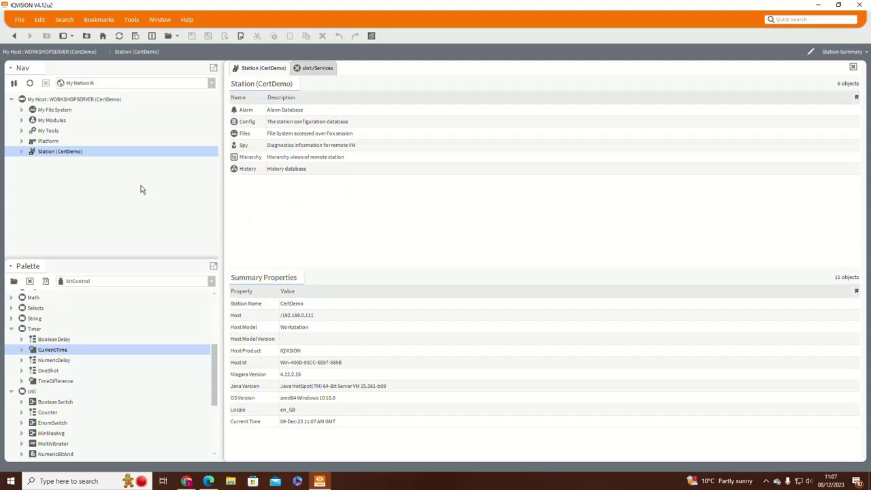
Step: Open the WebService property sheet under the CertDemo station's services and check the Main Https Cert setting
{"action": "left_click", "coordinate": [22, 152]}
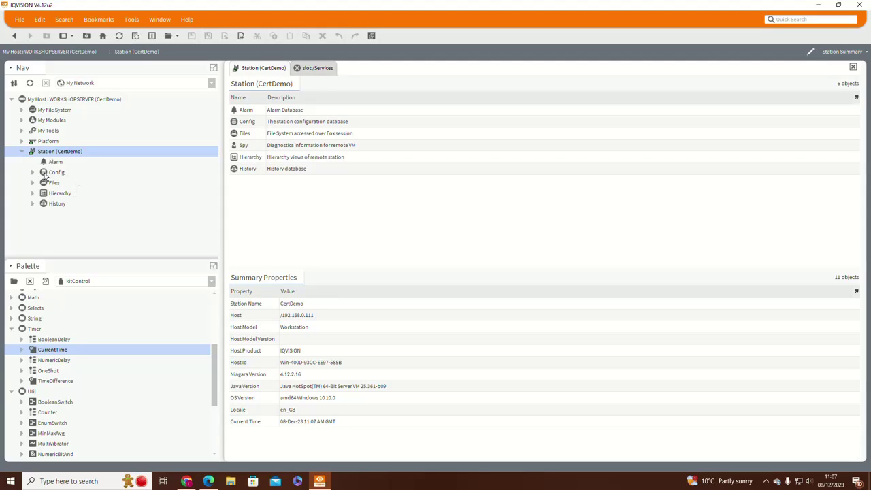
{"action": "left_click", "coordinate": [33, 173]}
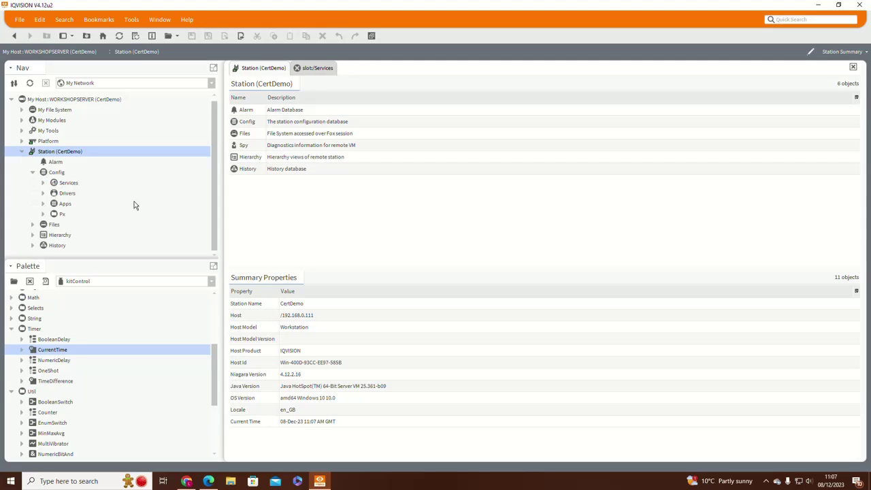
{"action": "left_click", "coordinate": [43, 183]}
{"action": "scroll", "coordinate": [105, 193], "scroll_direction": "down", "scroll_amount": 5}
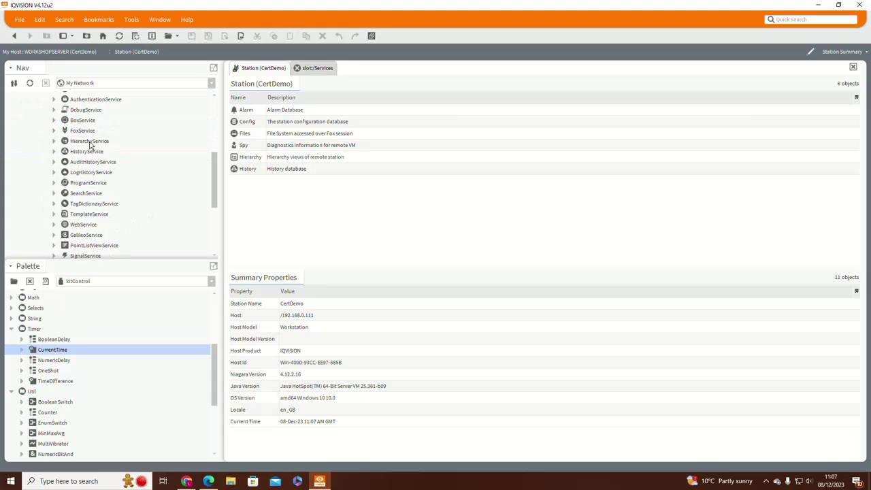
{"action": "scroll", "coordinate": [85, 182], "scroll_direction": "down", "scroll_amount": 3}
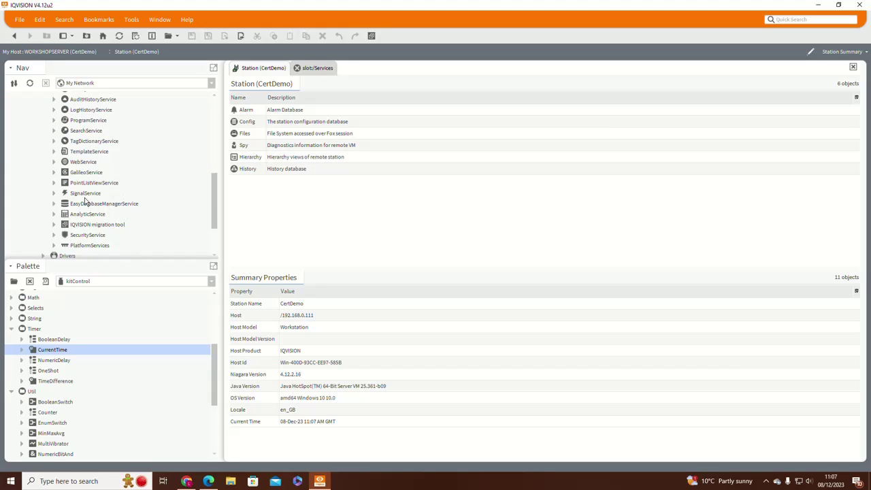
{"action": "double_click", "coordinate": [85, 164]}
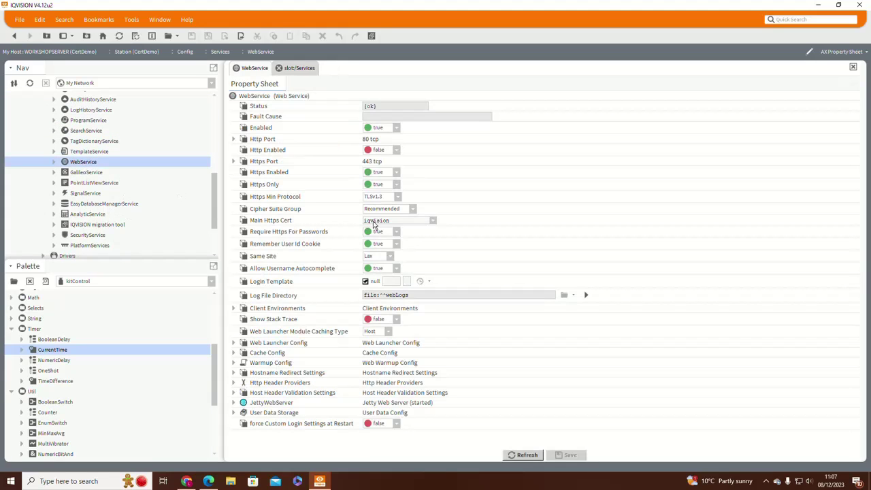
{"action": "left_click", "coordinate": [433, 220]}
{"action": "left_click", "coordinate": [434, 222]}
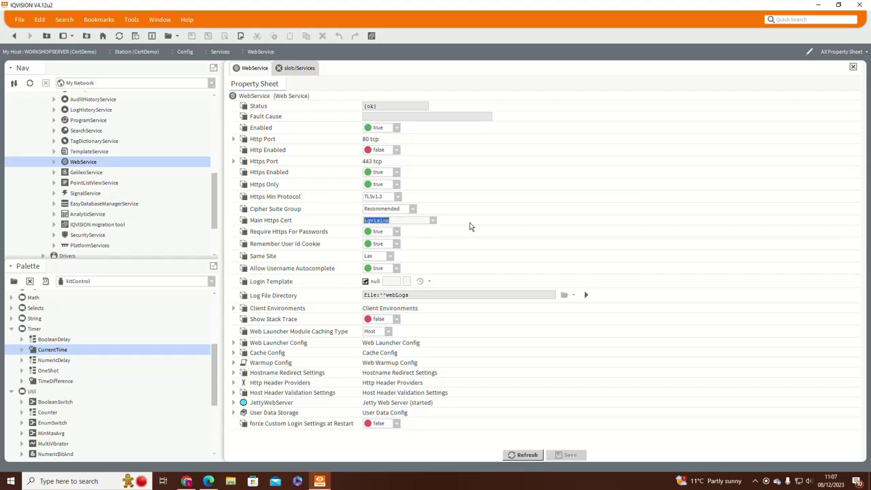
{"action": "left_click", "coordinate": [187, 480]}
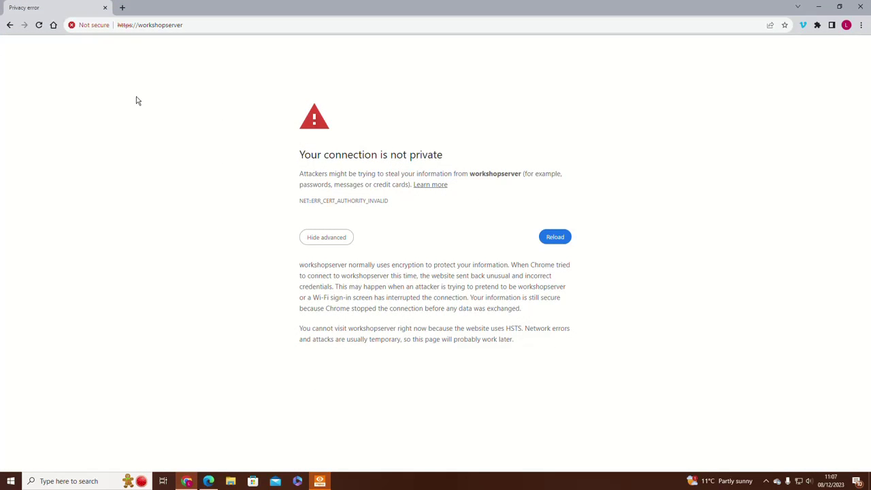
{"action": "left_click", "coordinate": [39, 25]}
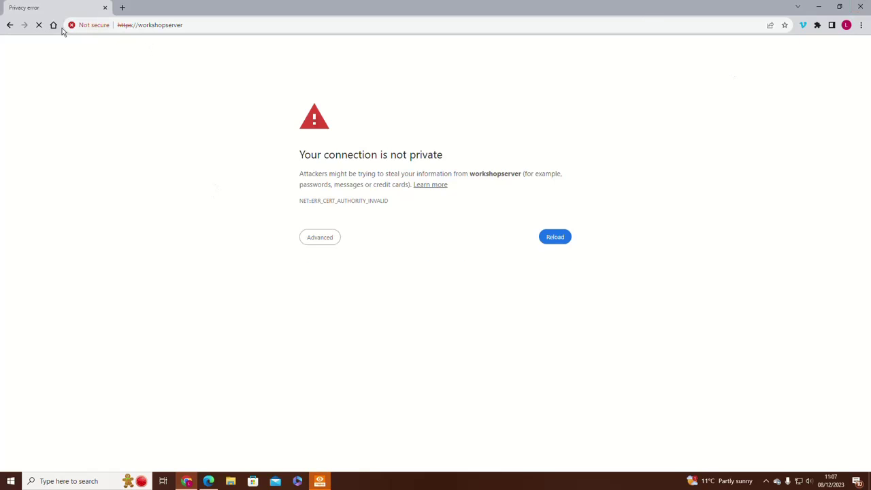
{"action": "left_click", "coordinate": [39, 25]}
{"action": "left_click", "coordinate": [325, 239]}
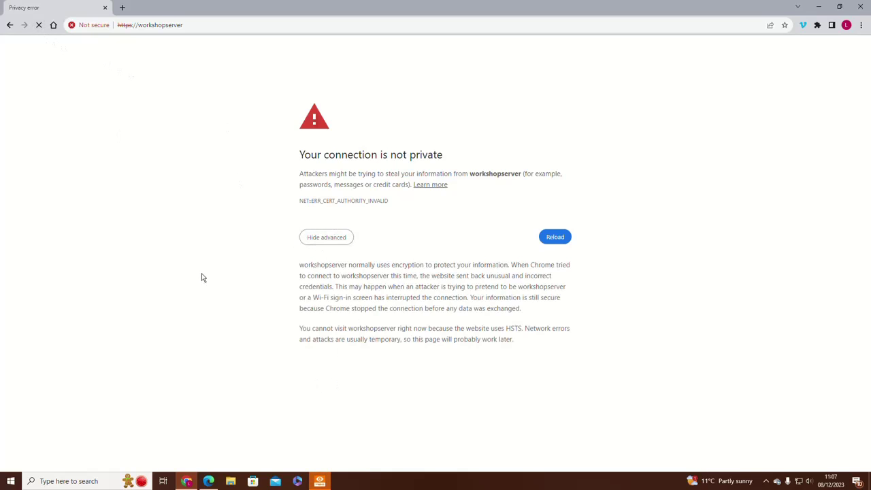
Step: Switch to Edge, reload the workshopserver login page and continue to the site past the privacy warning
{"action": "left_click", "coordinate": [209, 482]}
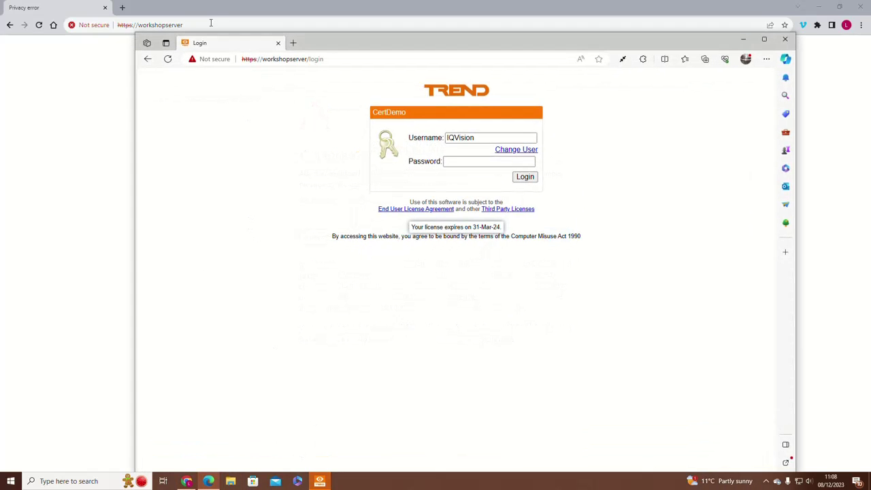
{"action": "left_click", "coordinate": [168, 59]}
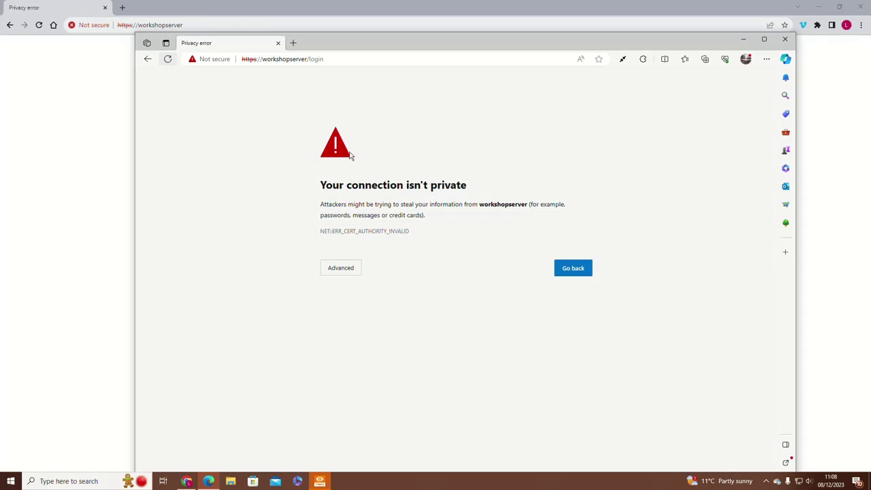
{"action": "left_click", "coordinate": [341, 270]}
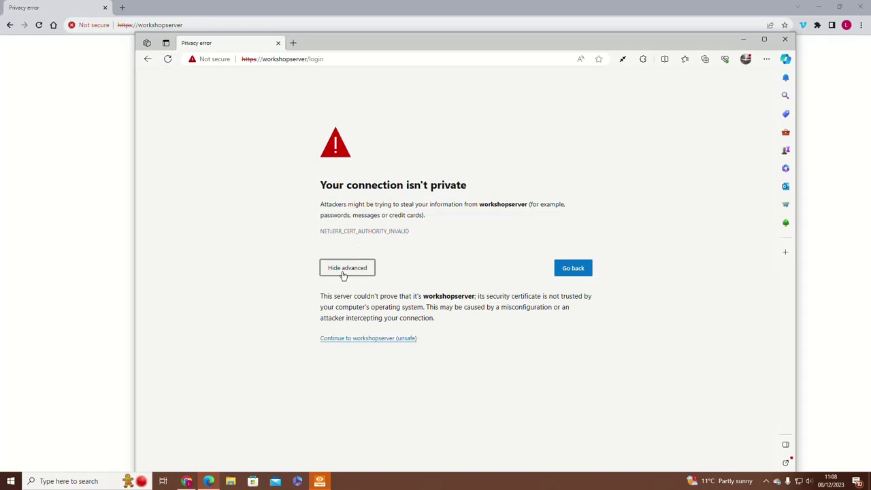
{"action": "left_click", "coordinate": [361, 338]}
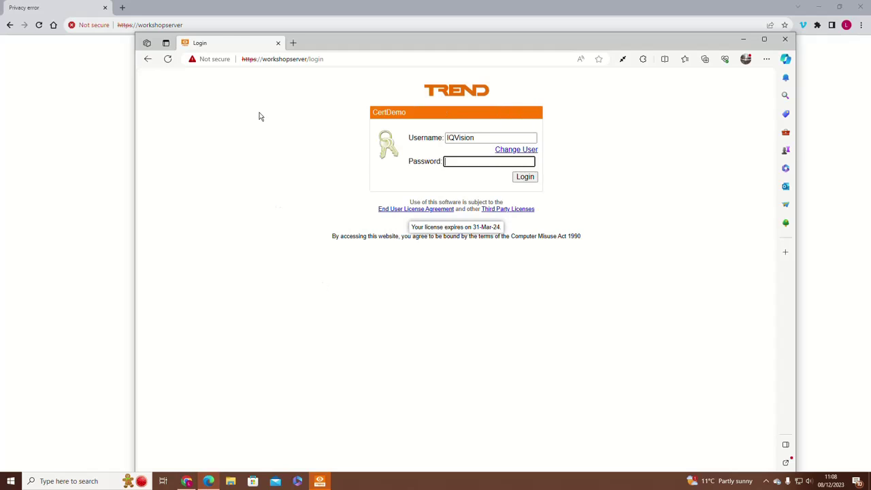
Step: Review the connection security details for workshopserver in Edge, then close them
{"action": "left_click", "coordinate": [213, 60]}
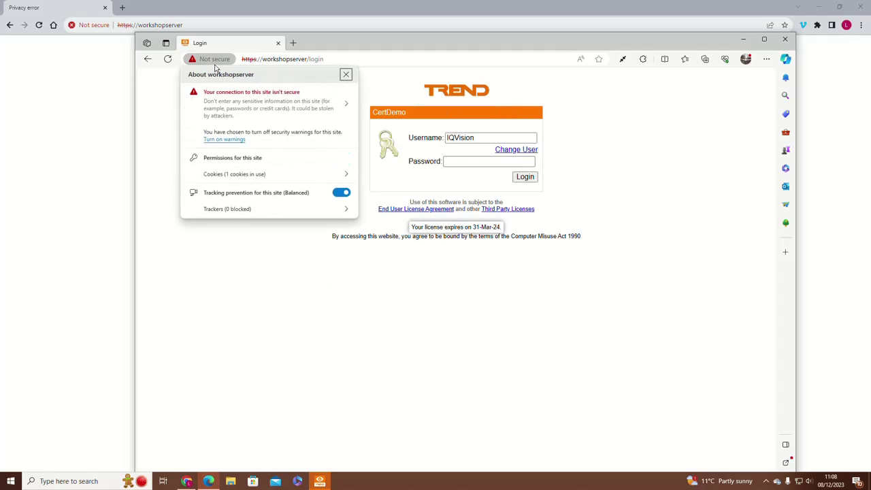
{"action": "left_click", "coordinate": [266, 109]}
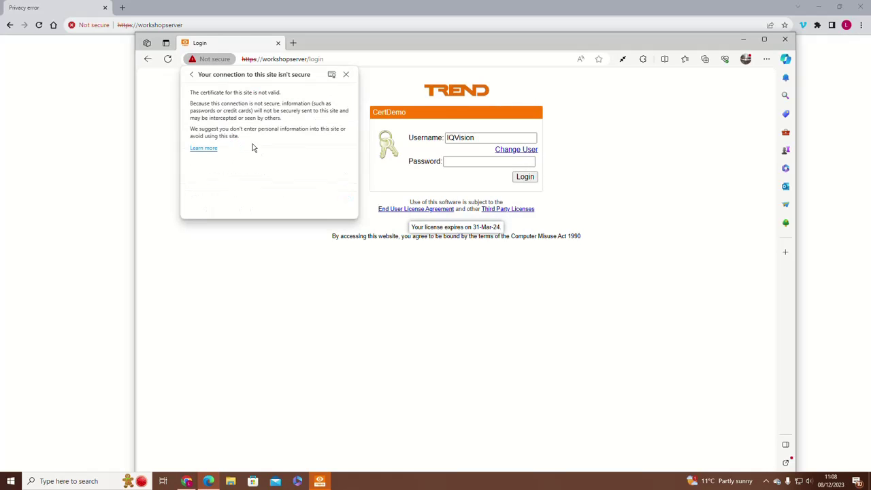
{"action": "left_click", "coordinate": [347, 75]}
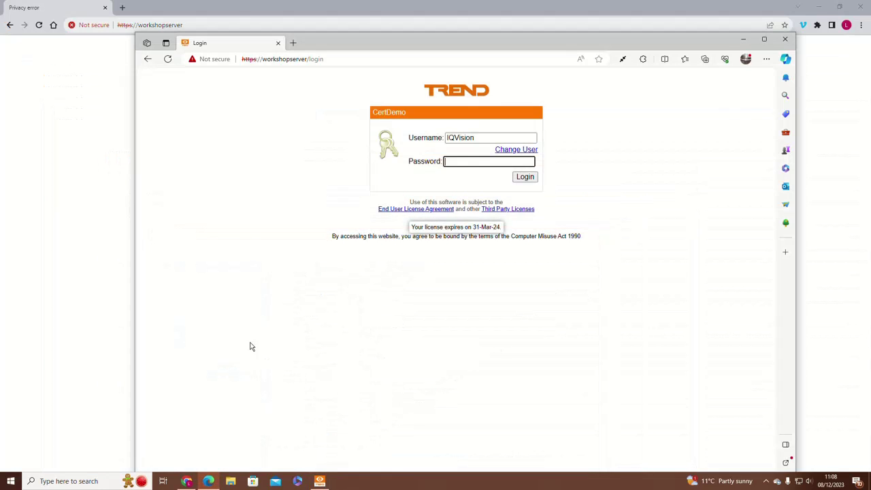
Step: Search Windows for "cert", open Manage computer certificates, and widen its window and store tree so the full store names fit
{"action": "left_click", "coordinate": [93, 482]}
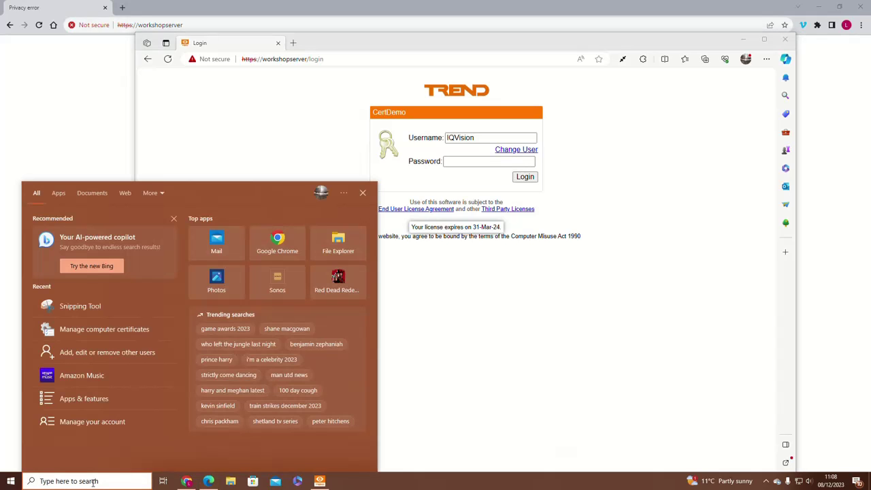
{"action": "type", "text": "cert"}
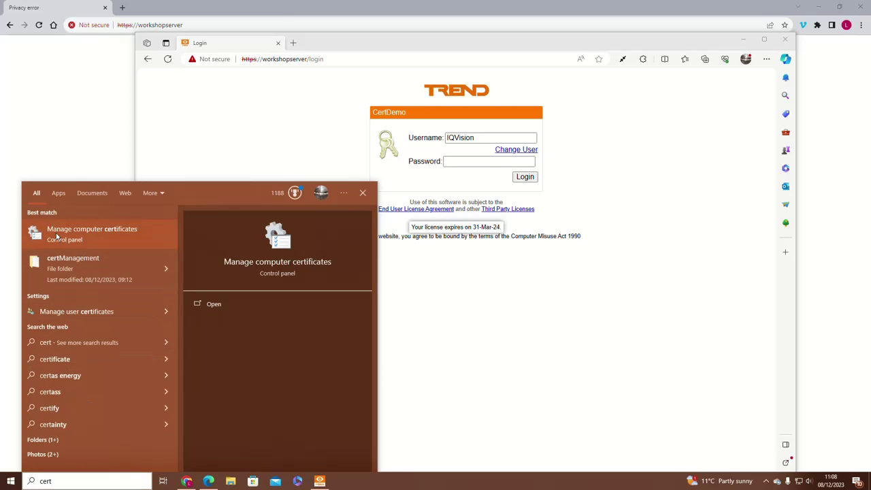
{"action": "left_click", "coordinate": [57, 237]}
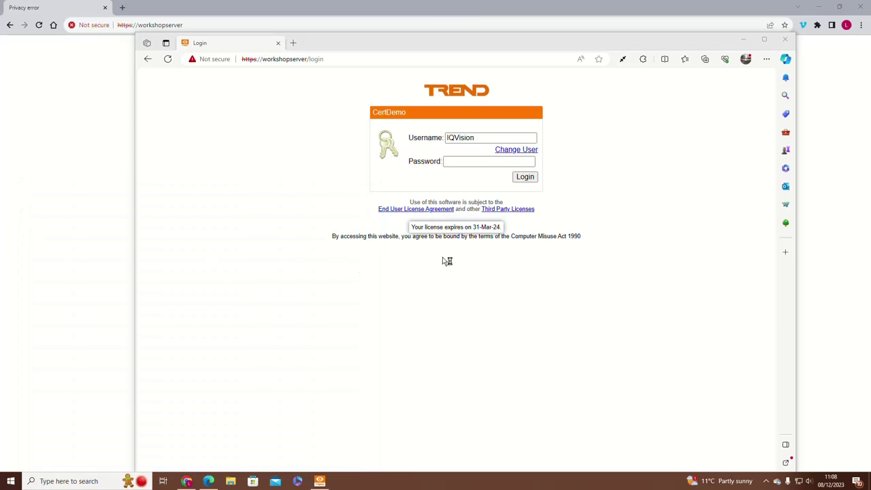
{"action": "left_click_drag", "start_coordinate": [163, 216], "coordinate": [437, 117]}
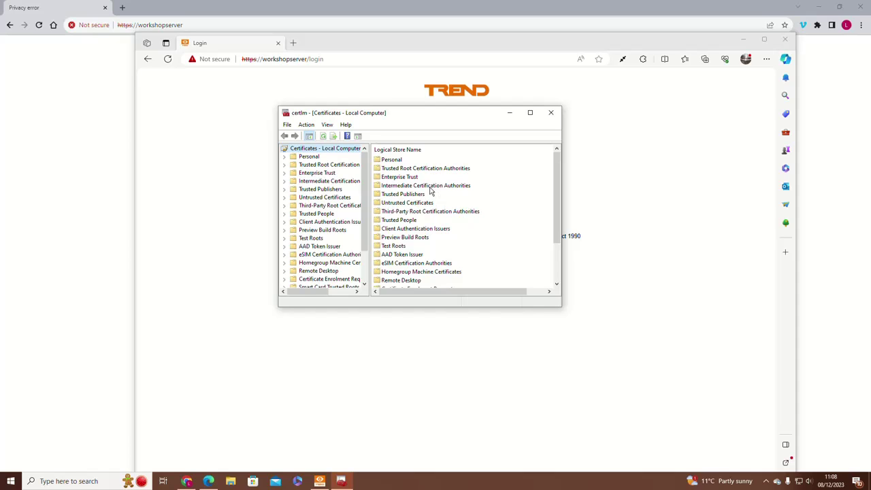
{"action": "left_click_drag", "start_coordinate": [276, 192], "coordinate": [139, 189]}
{"action": "left_click_drag", "start_coordinate": [229, 196], "coordinate": [298, 194]}
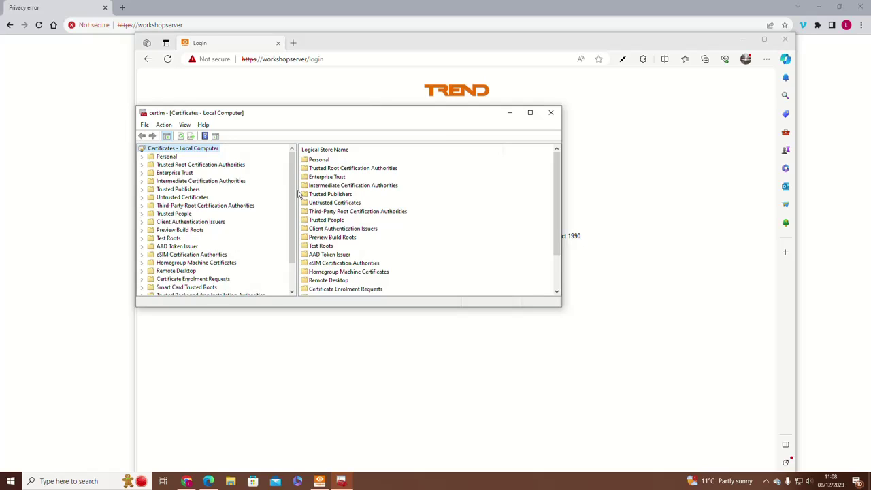
Step: Display the Certificates folder of the local computer's Trusted Root Certification Authorities store
{"action": "right_click", "coordinate": [211, 165]}
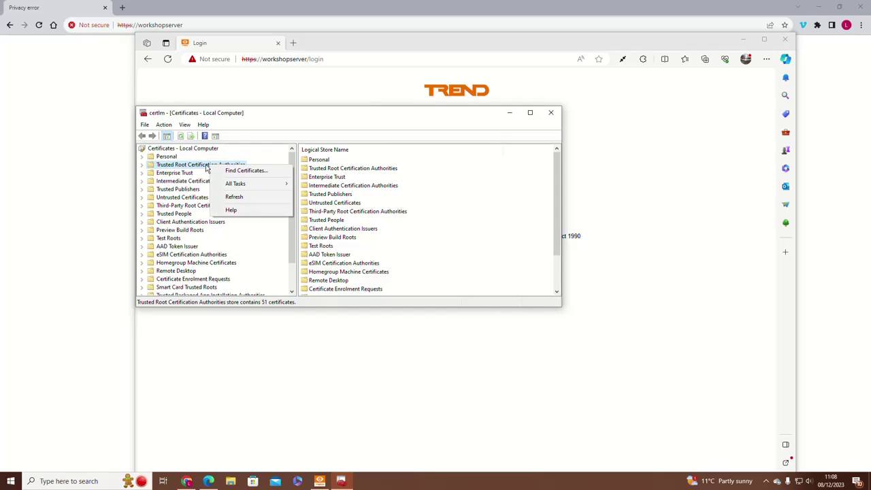
{"action": "left_click", "coordinate": [208, 168]}
{"action": "double_click", "coordinate": [208, 168]}
{"action": "right_click", "coordinate": [327, 196]}
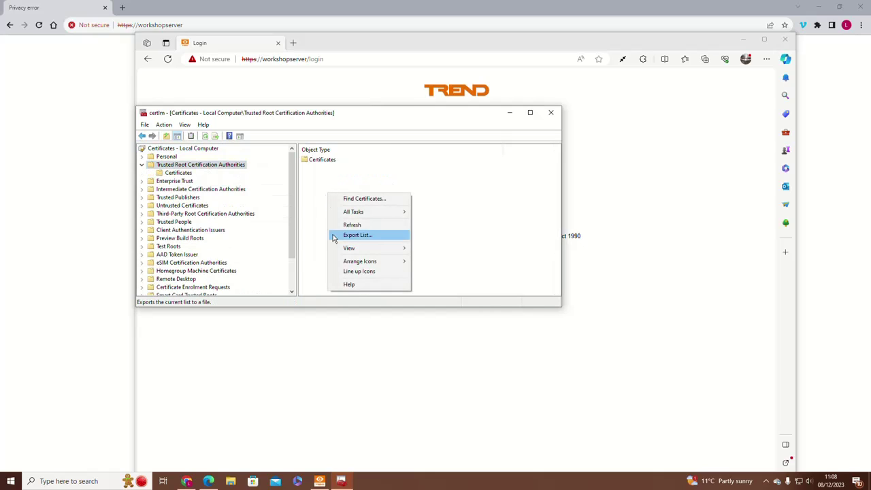
{"action": "left_click", "coordinate": [327, 171]}
{"action": "right_click", "coordinate": [328, 161]}
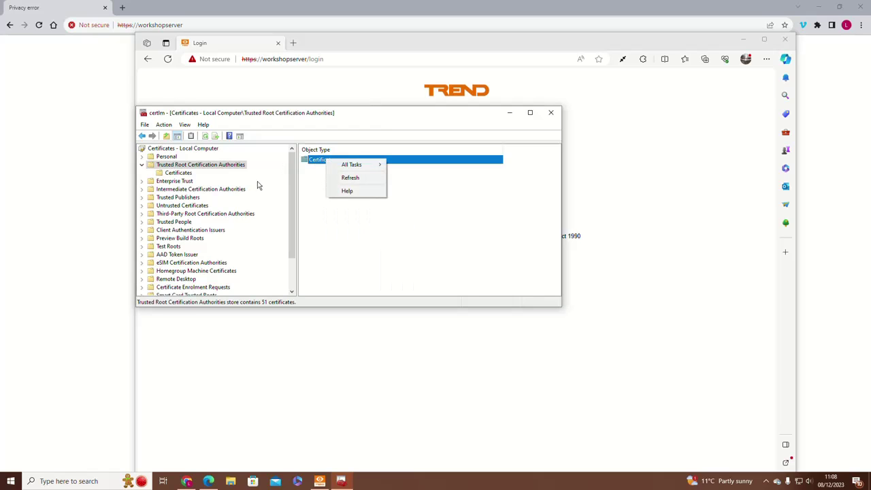
{"action": "left_click", "coordinate": [179, 173]}
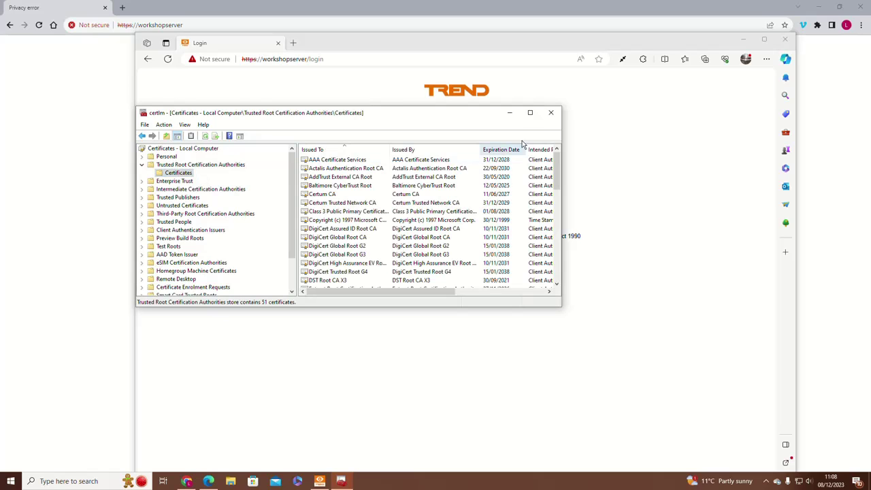
Step: Start a certificate import into Trusted Root Certification Authorities for the local machine and browse for the file to import
{"action": "left_click", "coordinate": [163, 125]}
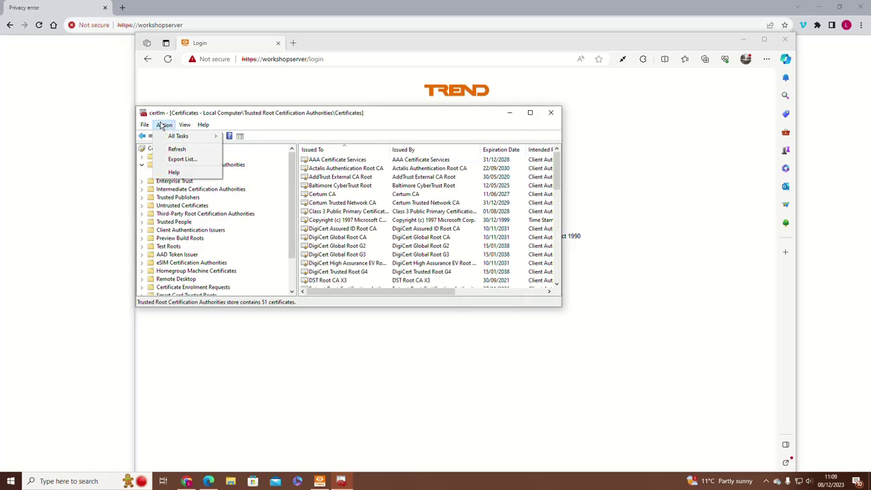
{"action": "mouse_move", "coordinate": [192, 137]}
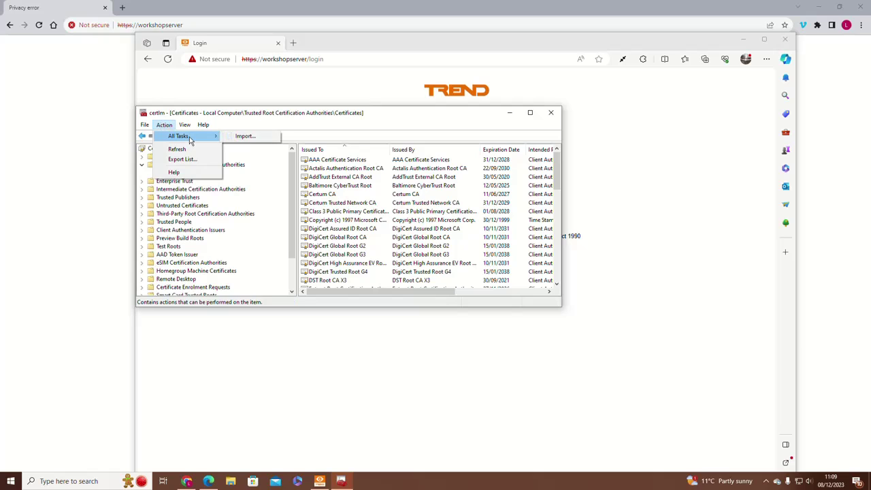
{"action": "left_click", "coordinate": [245, 136]}
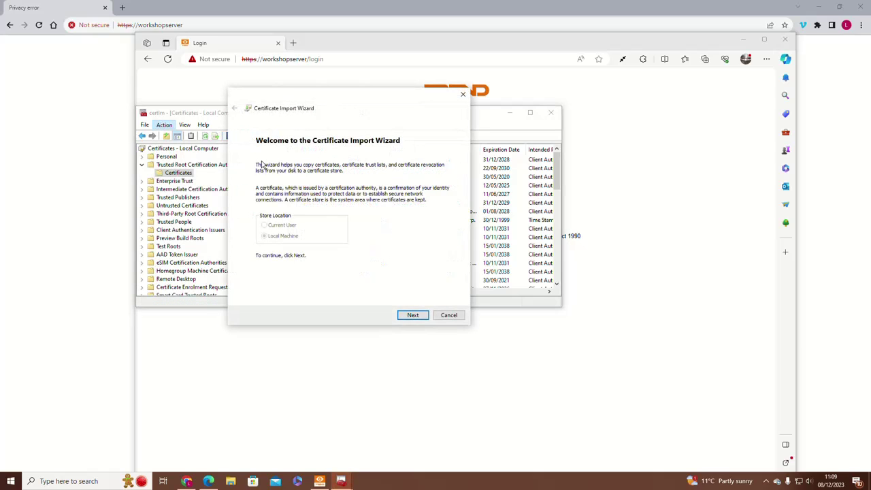
{"action": "left_click", "coordinate": [413, 315]}
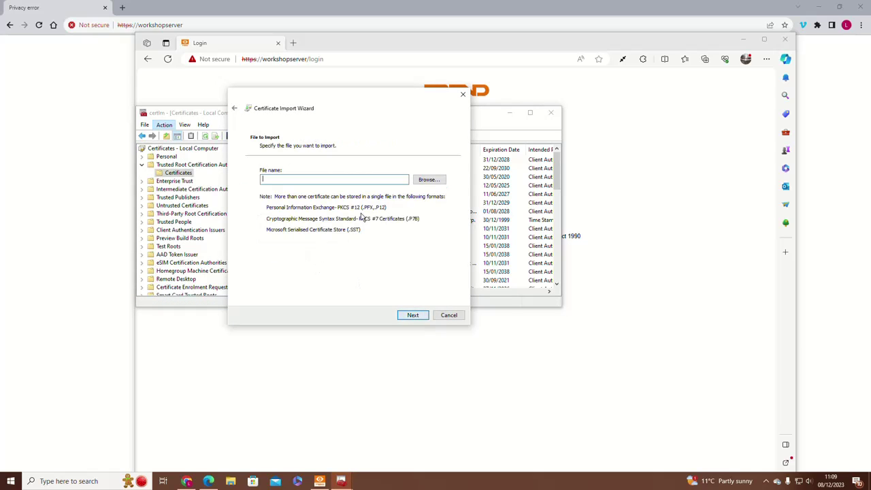
{"action": "left_click", "coordinate": [418, 178]}
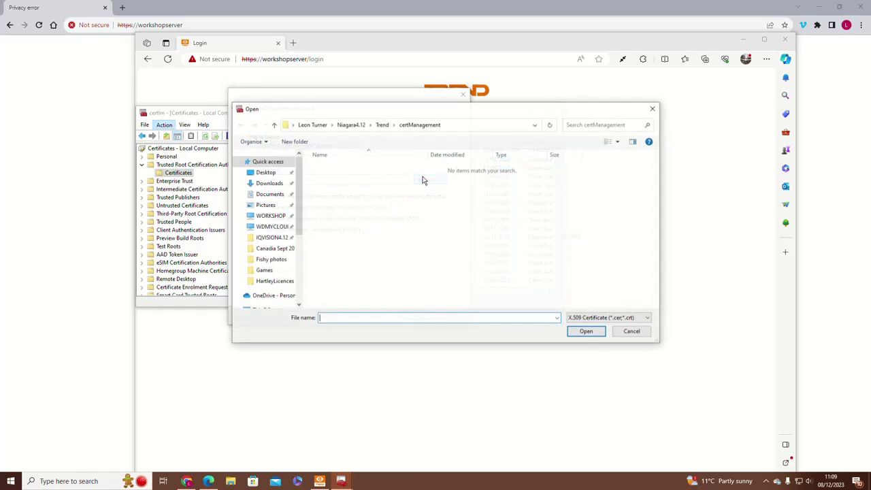
Step: Show all file types in the Trend certManagement folder under the Workbench User Home and choose workshop.pem for import
{"action": "left_click", "coordinate": [281, 238]}
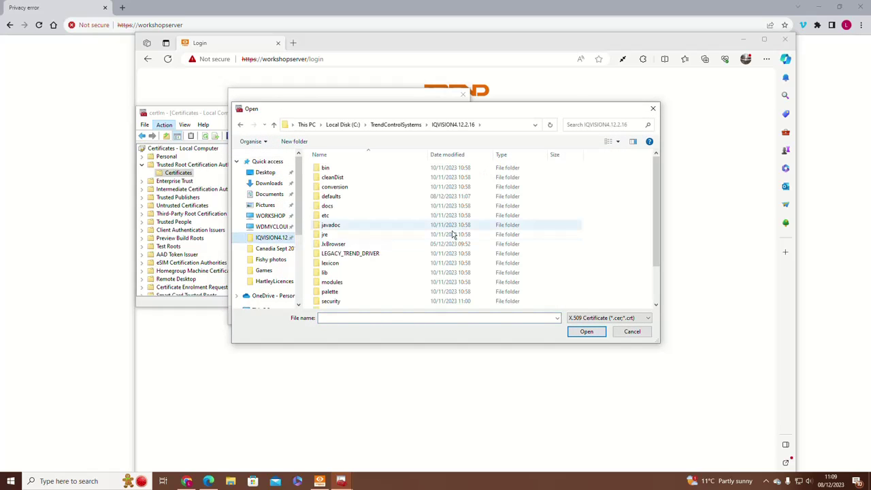
{"action": "scroll", "coordinate": [419, 256], "scroll_direction": "down", "scroll_amount": 2}
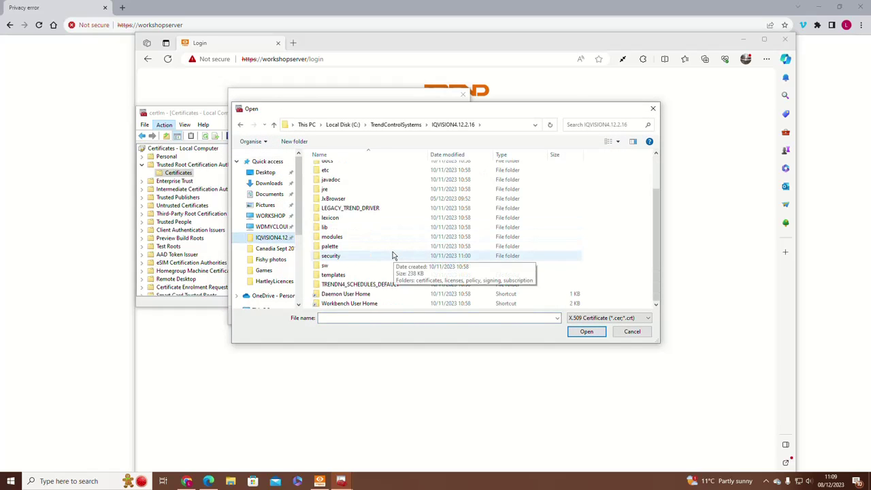
{"action": "double_click", "coordinate": [332, 304]}
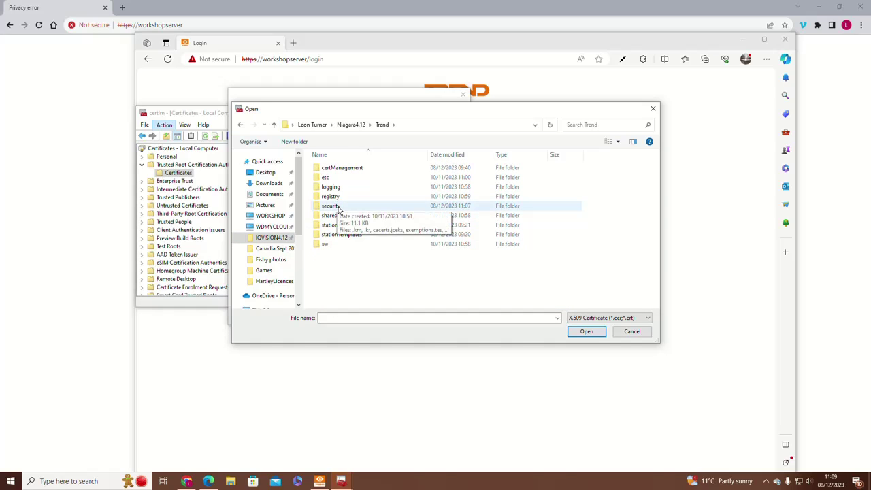
{"action": "double_click", "coordinate": [345, 169]}
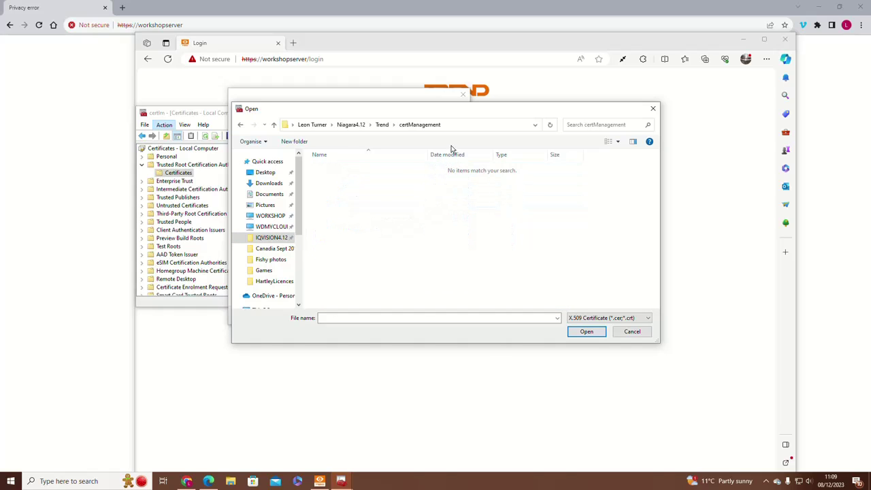
{"action": "left_click", "coordinate": [594, 318]}
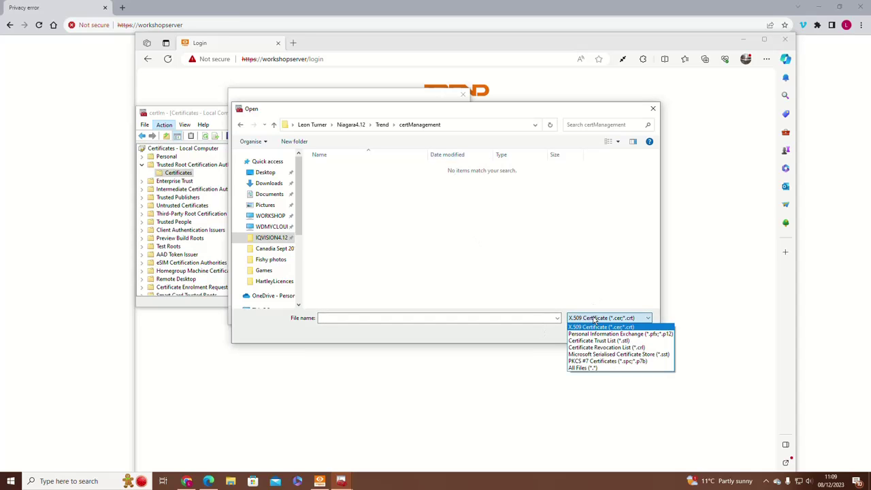
{"action": "left_click", "coordinate": [589, 367]}
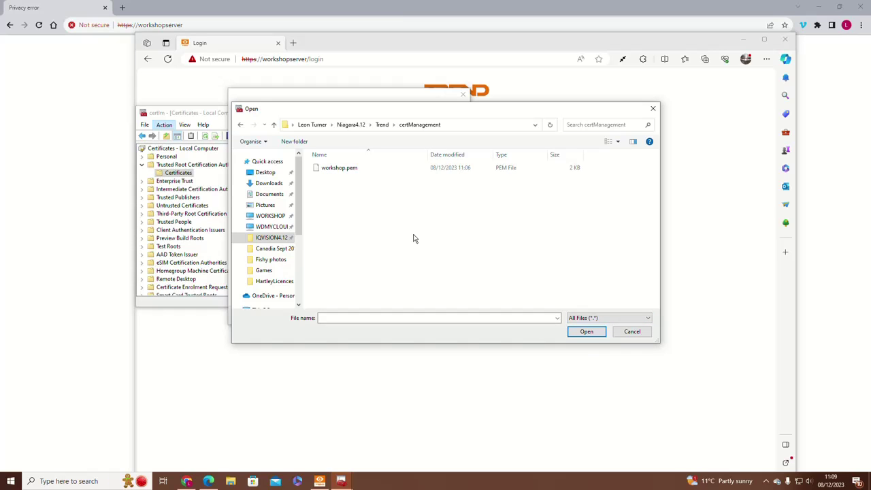
{"action": "double_click", "coordinate": [345, 169]}
Step: Complete the certificate import into the Trusted Root Certification Authorities store and close the certificate manager
{"action": "left_click", "coordinate": [413, 316]}
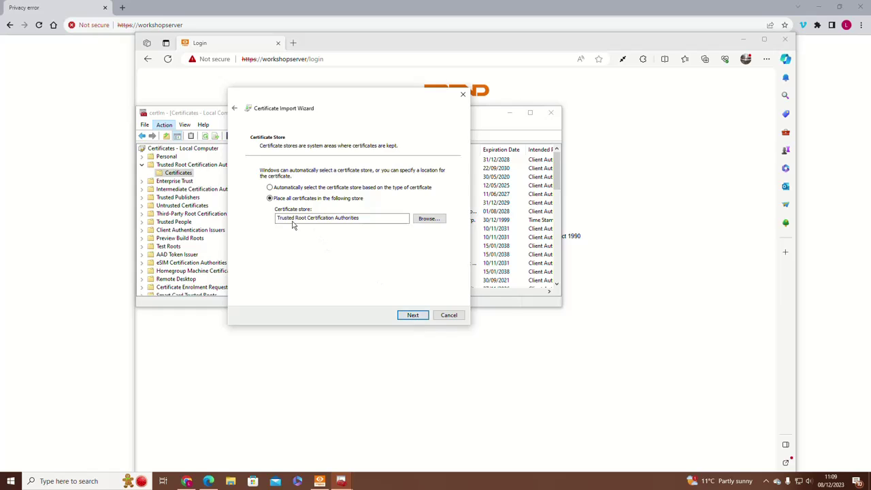
{"action": "left_click", "coordinate": [413, 316]}
{"action": "left_click", "coordinate": [413, 316]}
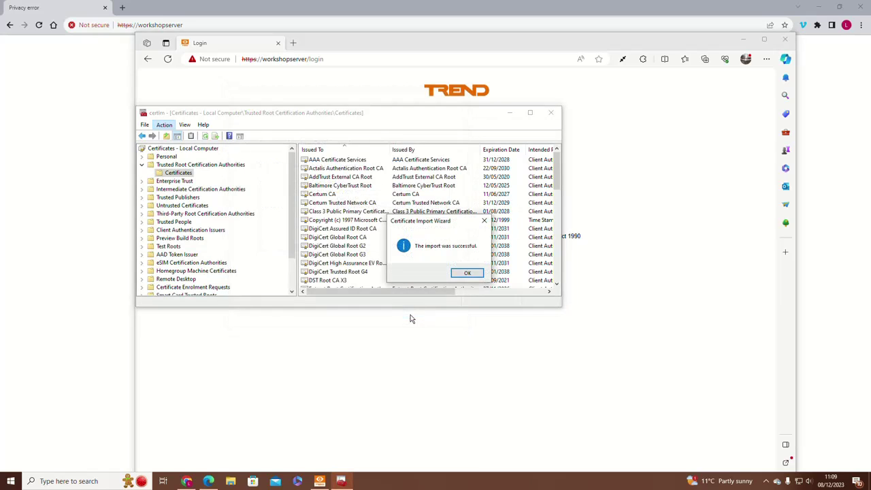
{"action": "left_click", "coordinate": [467, 273]}
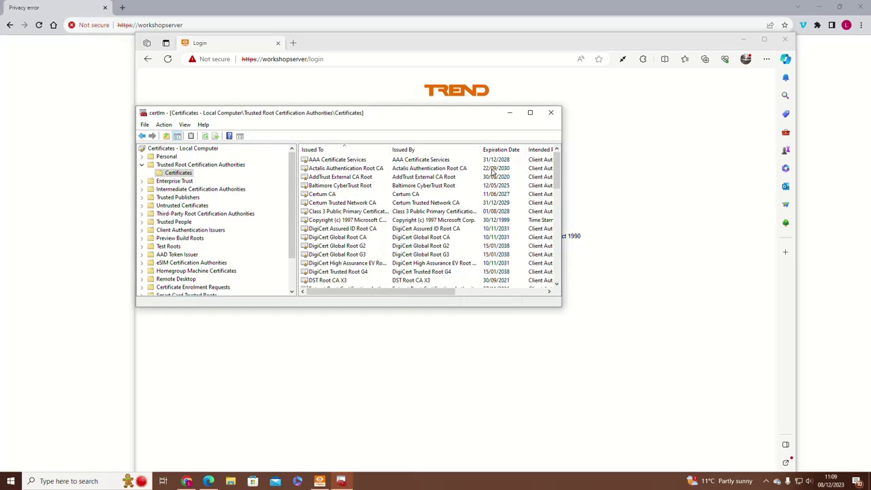
{"action": "left_click", "coordinate": [552, 112]}
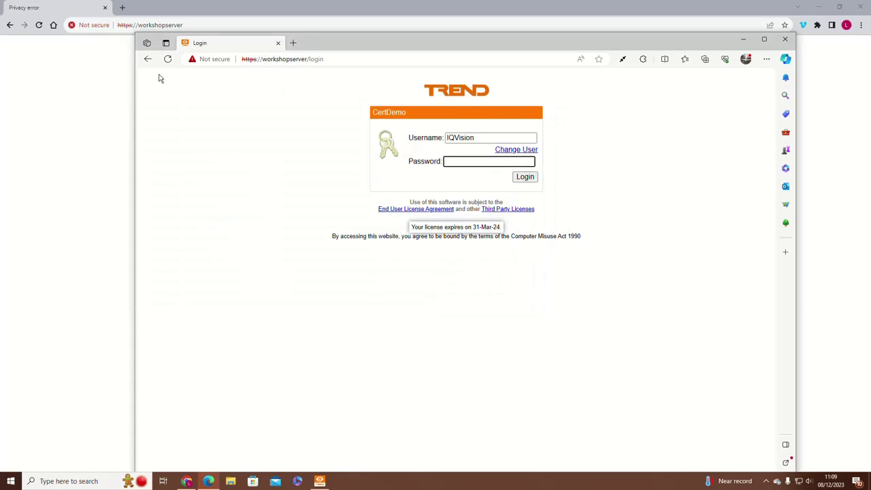
Step: Reload the login page in Edge, close both browsers, and reopen Chrome at workshopserver
{"action": "left_click", "coordinate": [168, 60]}
{"action": "left_click", "coordinate": [785, 39]}
{"action": "left_click", "coordinate": [860, 6]}
{"action": "left_click", "coordinate": [187, 481]}
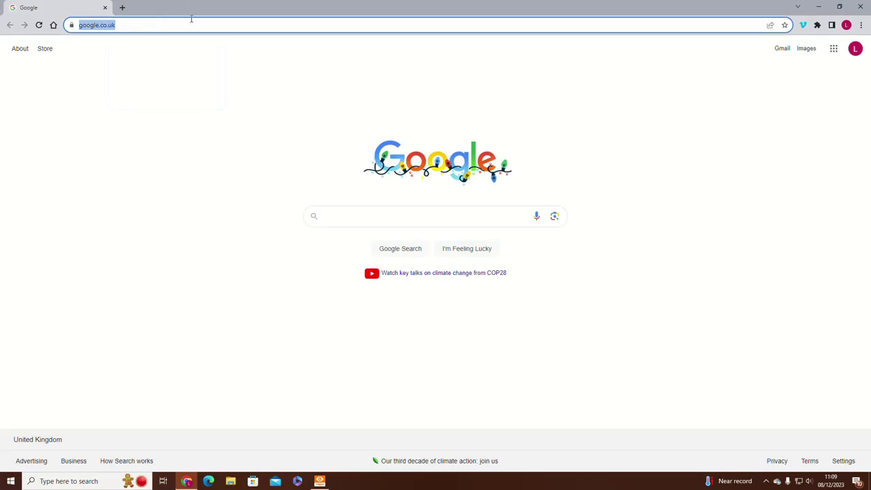
{"action": "type", "text": "wo"}
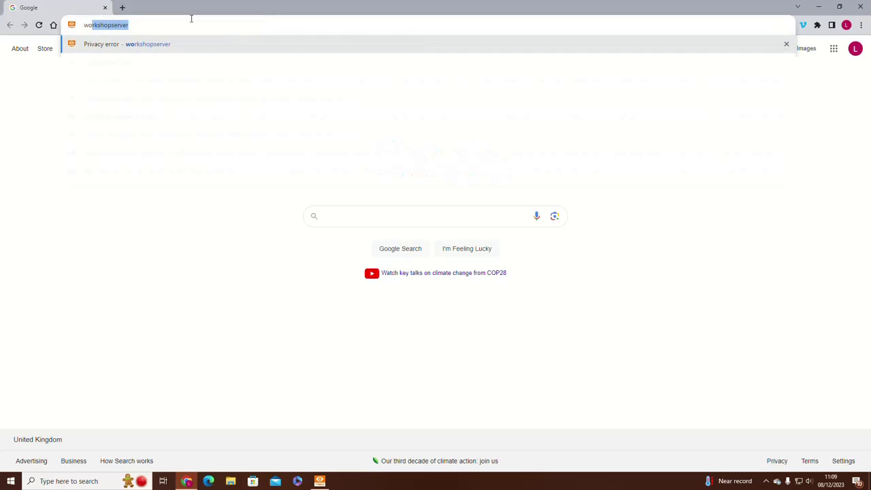
{"action": "key", "text": "Return"}
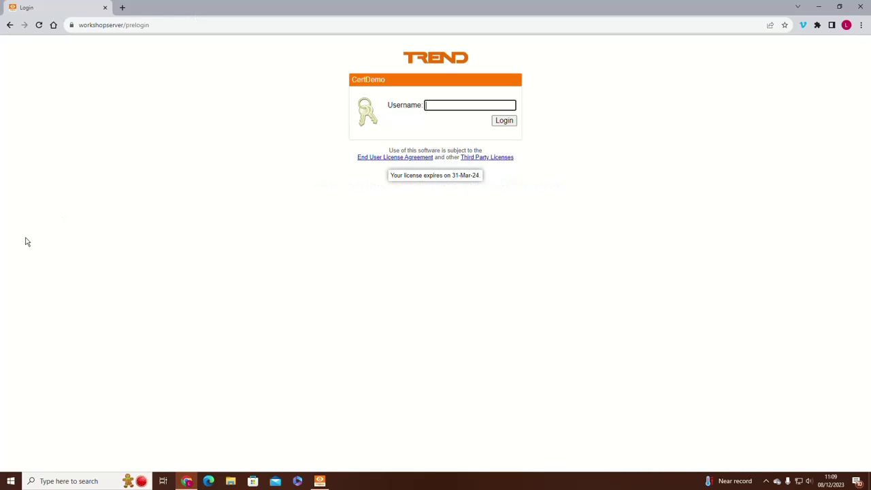
Step: Review the connection security details for workshopserver in Chrome and display its certificate
{"action": "left_click", "coordinate": [70, 25]}
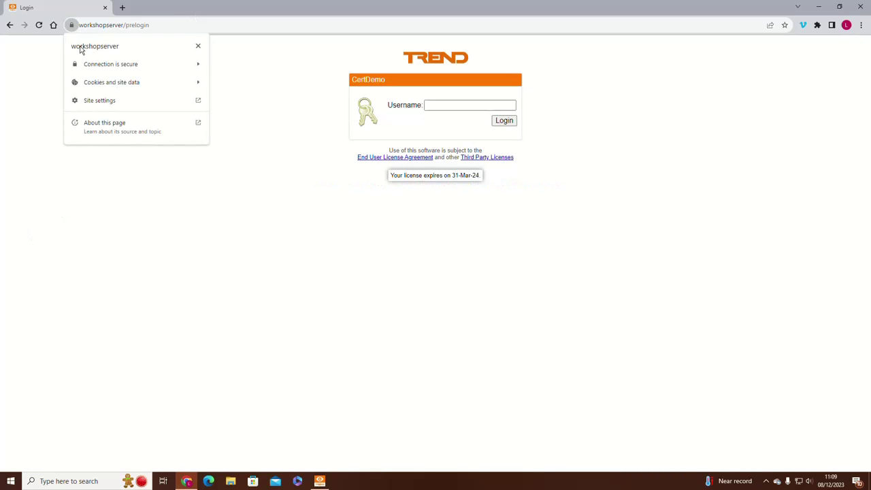
{"action": "left_click", "coordinate": [157, 66]}
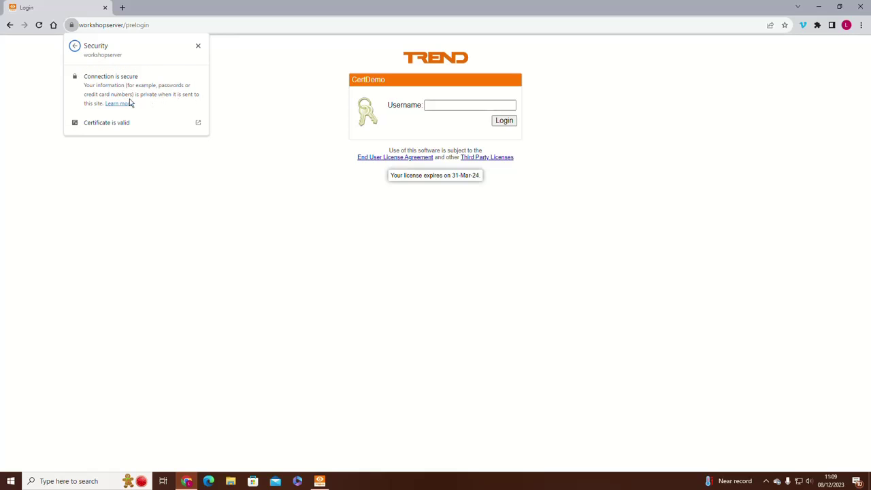
{"action": "left_click", "coordinate": [107, 123]}
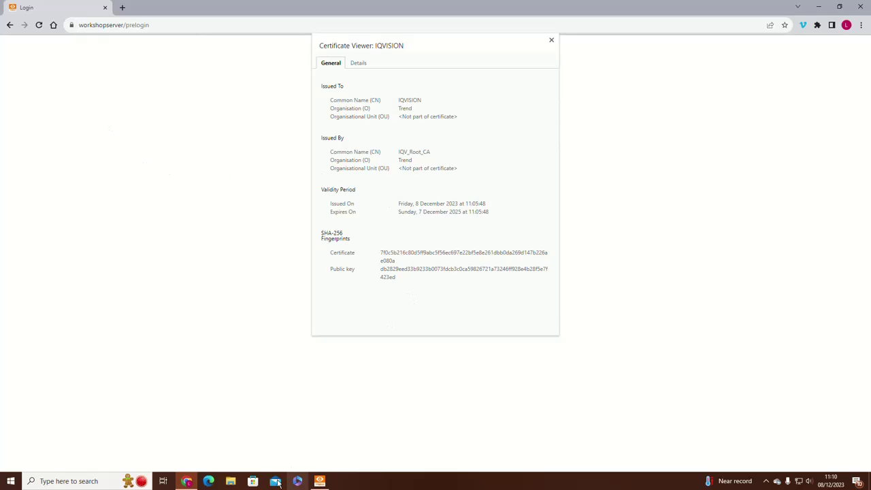
Step: Switch to Edge and open the workshopserver site
{"action": "left_click", "coordinate": [208, 481]}
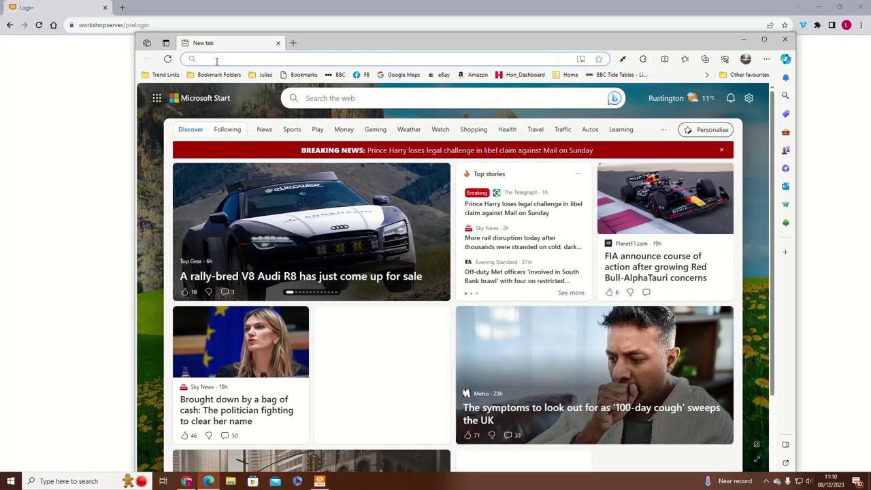
{"action": "type", "text": "work"}
{"action": "key", "text": "Return"}
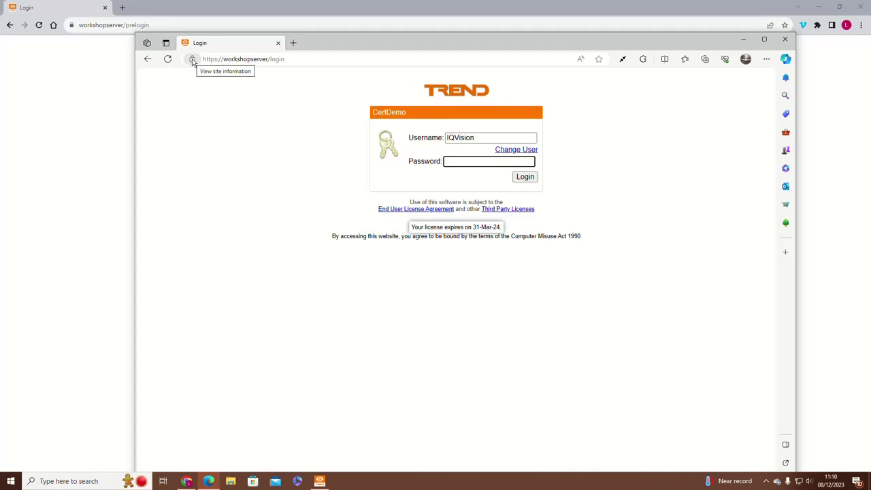
Step: Check the site information and connection security details for workshopserver in Edge, and close them
{"action": "left_click", "coordinate": [192, 60]}
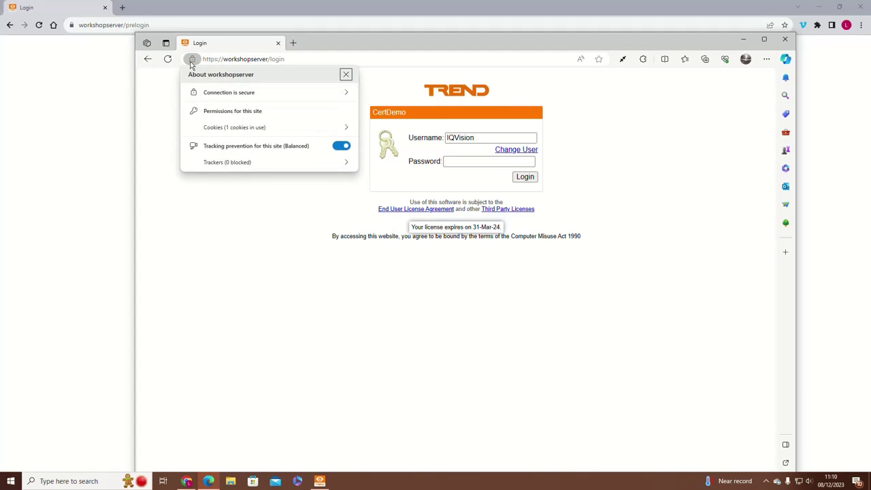
{"action": "left_click", "coordinate": [231, 95]}
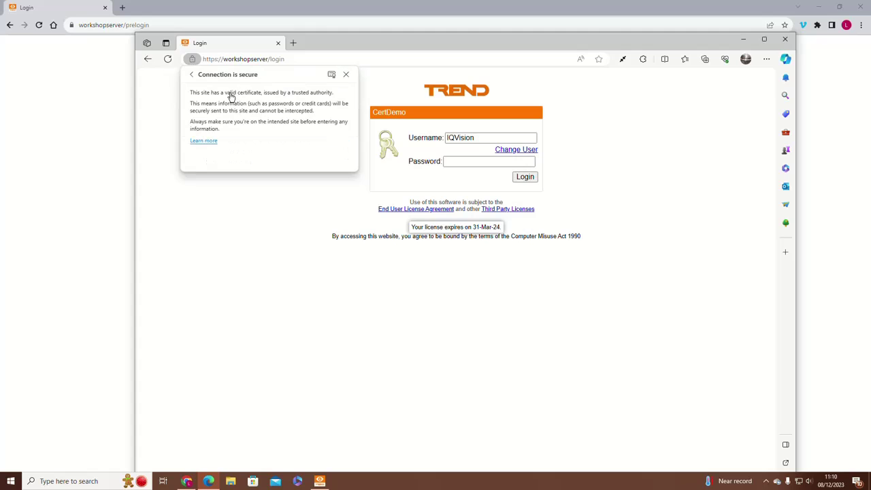
{"action": "left_click", "coordinate": [191, 74]}
{"action": "left_click", "coordinate": [570, 169]}
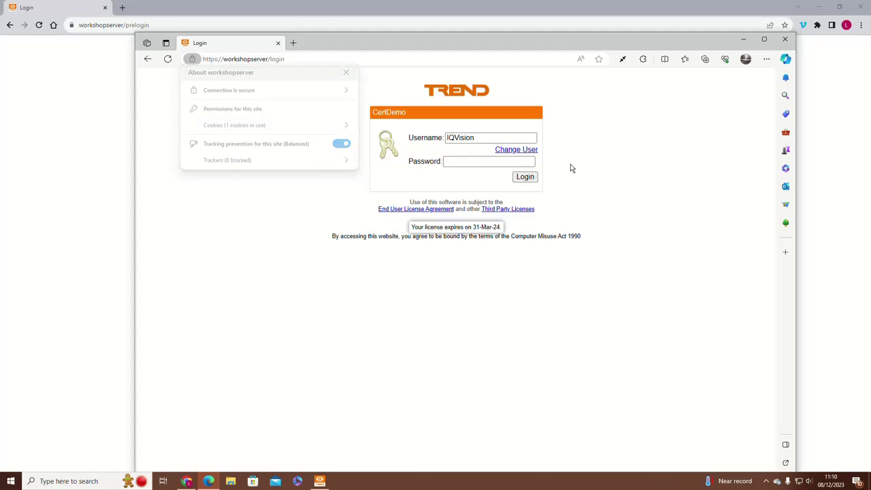
Step: Log in to the CertDemo station as IQVision with the account password, and never save the password in Edge
{"action": "left_click", "coordinate": [462, 162]}
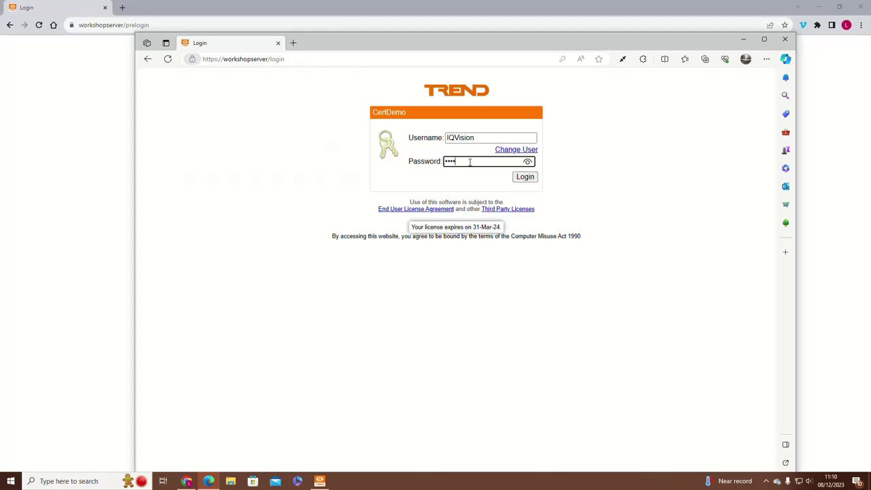
{"action": "key", "text": "Return"}
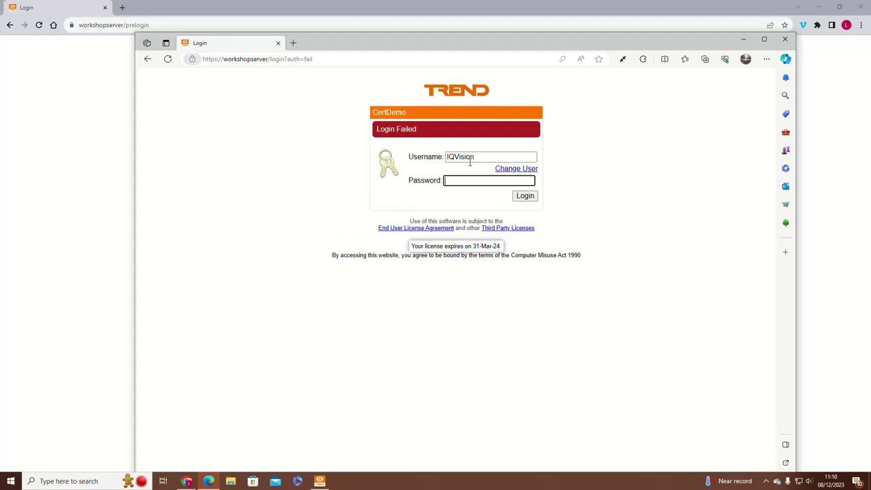
{"action": "type", "text": "•••"}
{"action": "key", "text": "Return"}
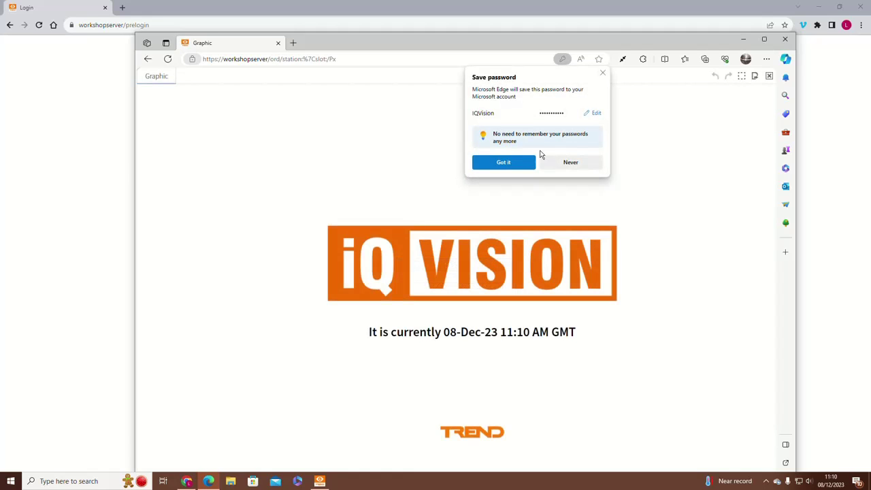
{"action": "left_click", "coordinate": [569, 163]}
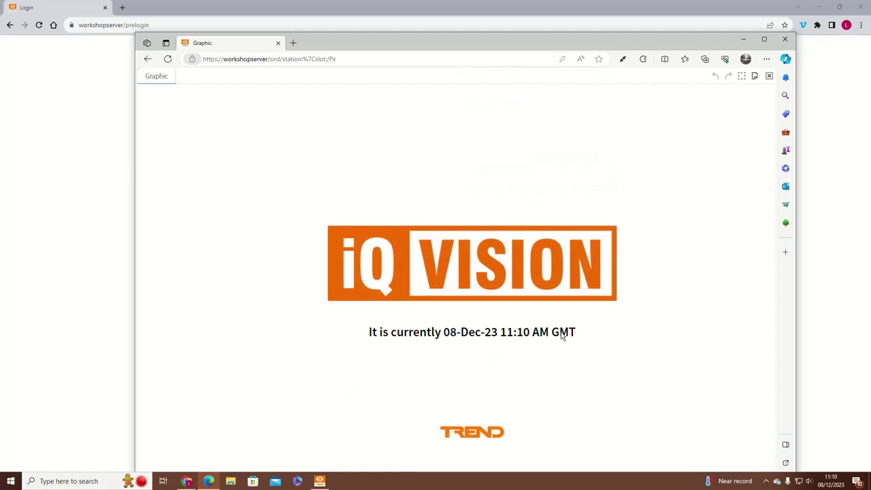
Step: Switch to IQVISION and collapse the Services node under Config of the CertDemo station
{"action": "mouse_move", "coordinate": [524, 334]}
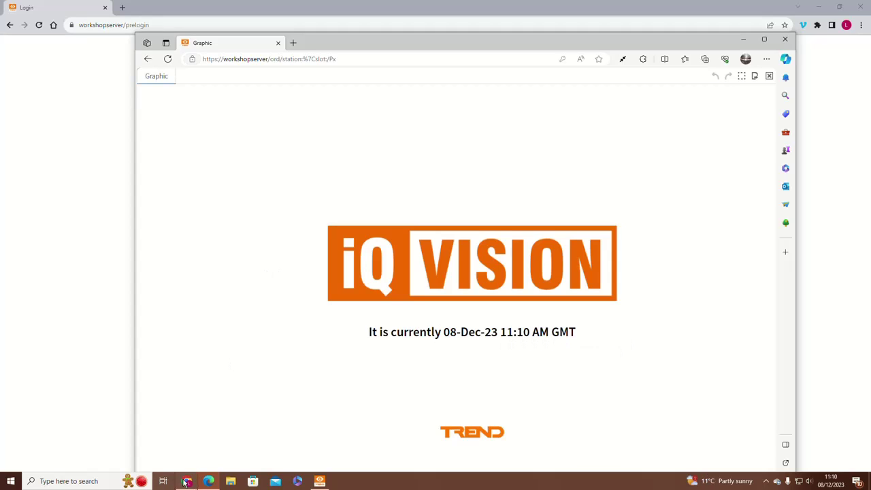
{"action": "left_click", "coordinate": [319, 481]}
{"action": "scroll", "coordinate": [122, 211], "scroll_direction": "down", "scroll_amount": 2}
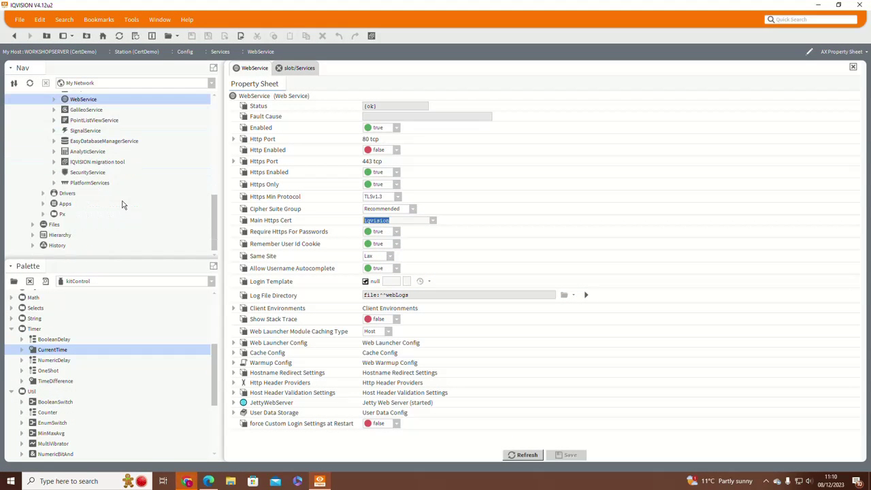
{"action": "scroll", "coordinate": [154, 188], "scroll_direction": "up", "scroll_amount": 3}
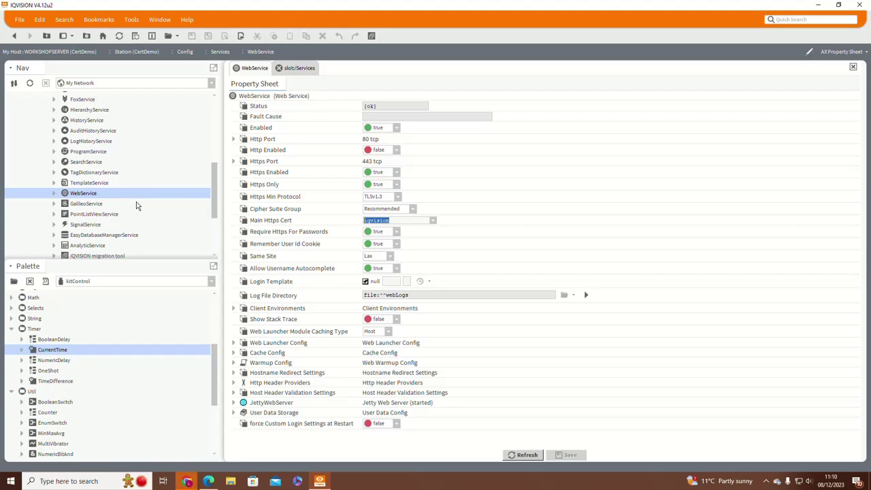
{"action": "scroll", "coordinate": [136, 202], "scroll_direction": "up", "scroll_amount": 5}
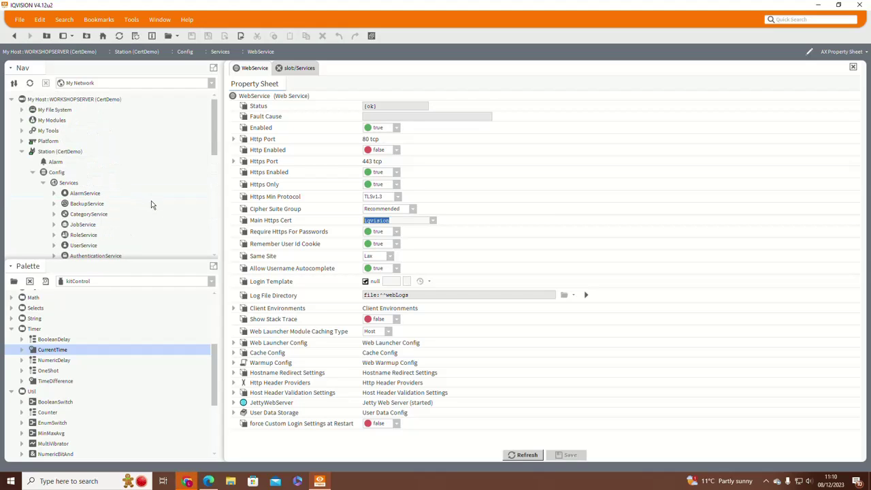
{"action": "scroll", "coordinate": [136, 203], "scroll_direction": "down", "scroll_amount": 3}
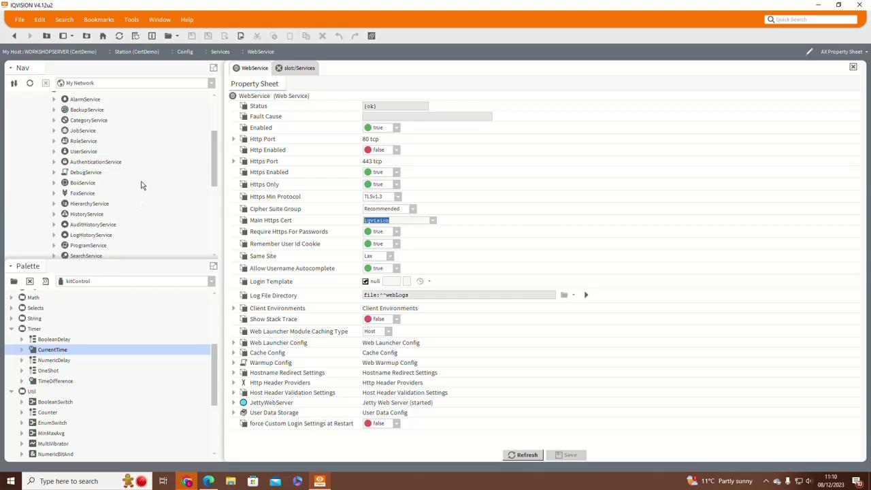
{"action": "scroll", "coordinate": [142, 185], "scroll_direction": "up", "scroll_amount": 3}
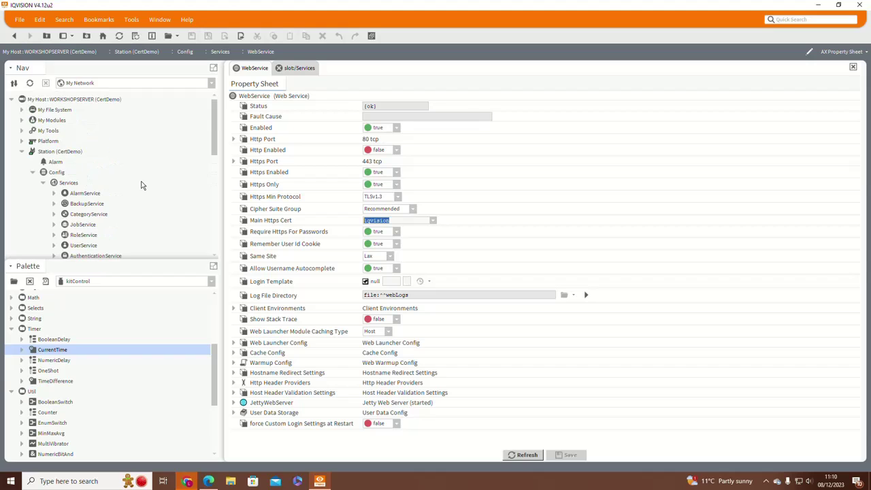
{"action": "left_click", "coordinate": [43, 183]}
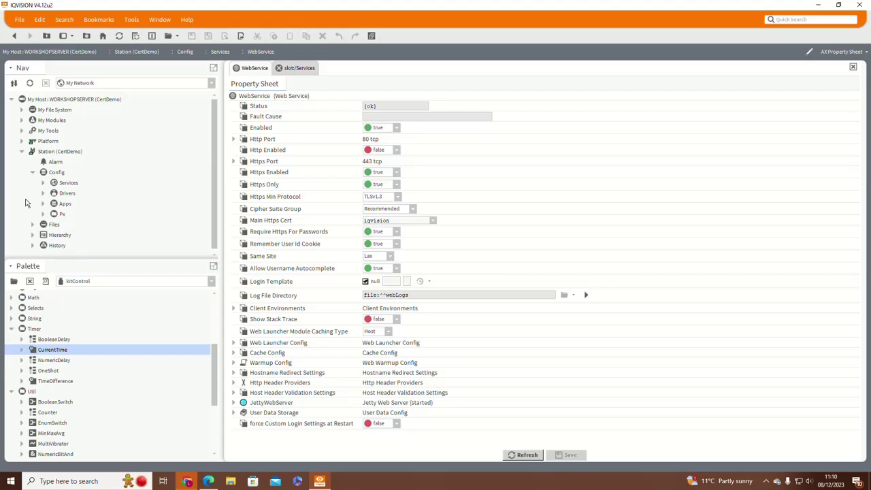